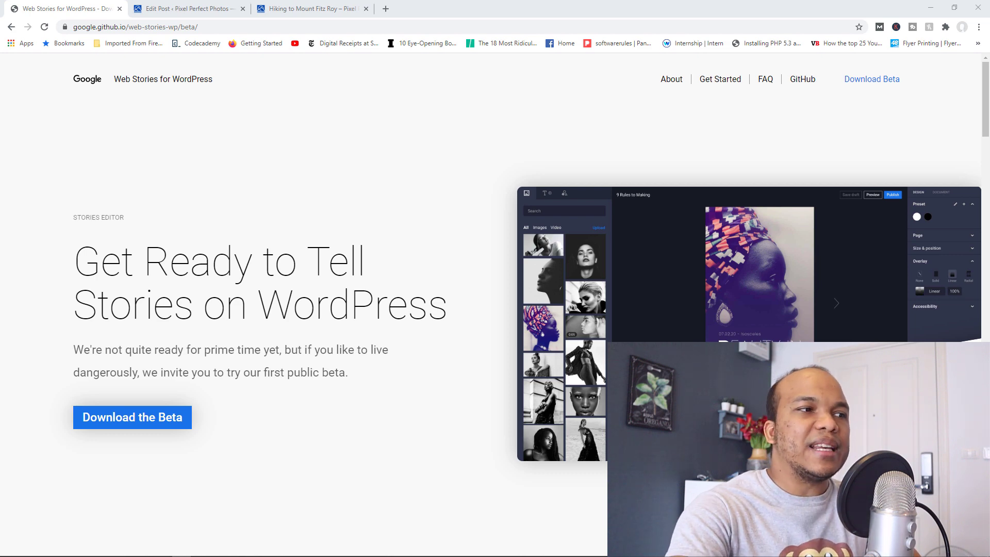
In the Mount Fitz Roy post preview, scroll to the Brazil story and advance to the Adventure slide.
click(334, 8)
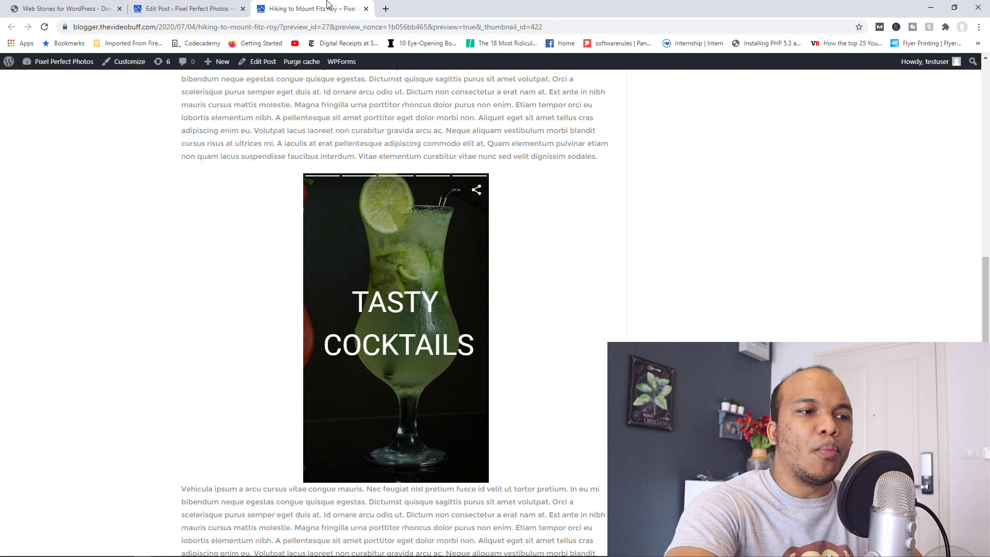
scroll(739, 337, up, 15)
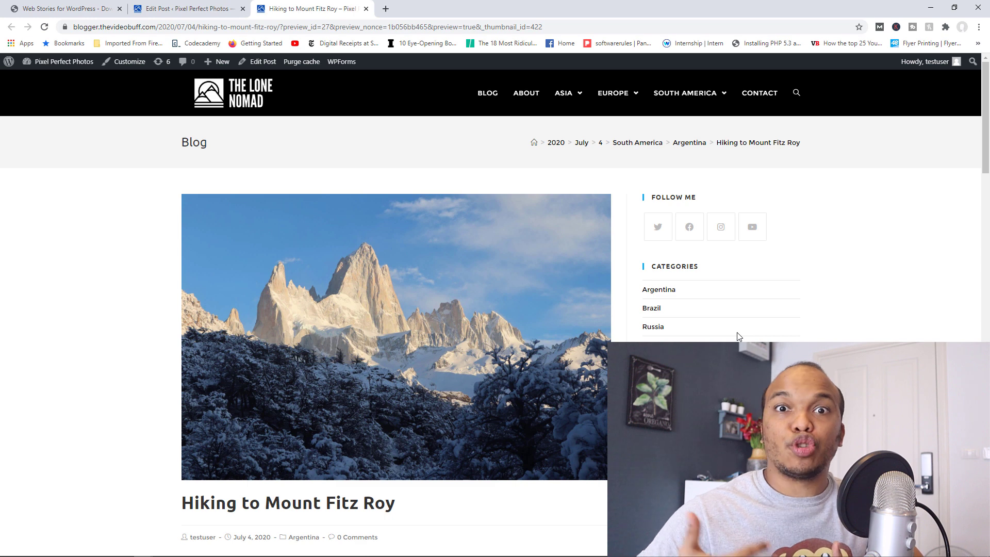
scroll(738, 336, down, 8)
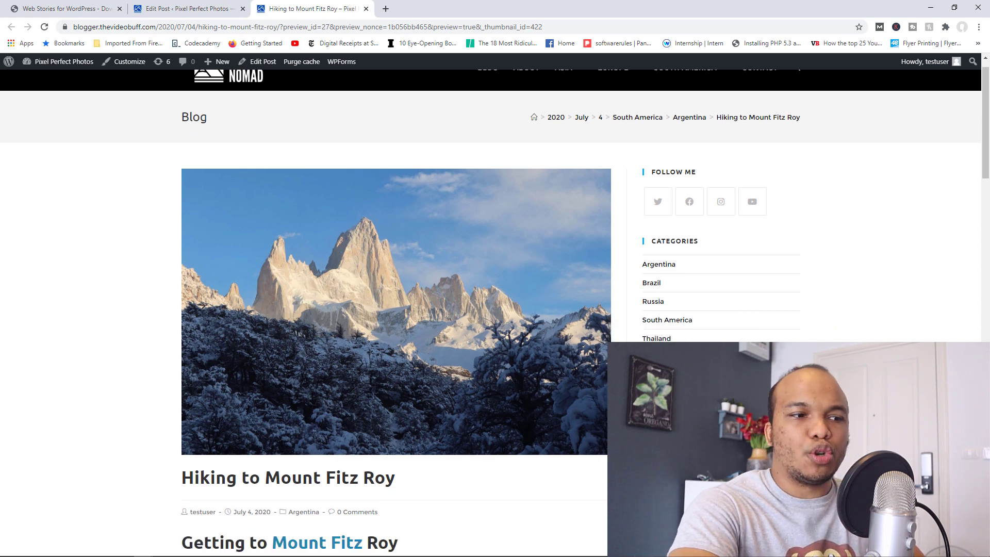
scroll(705, 342, down, 7)
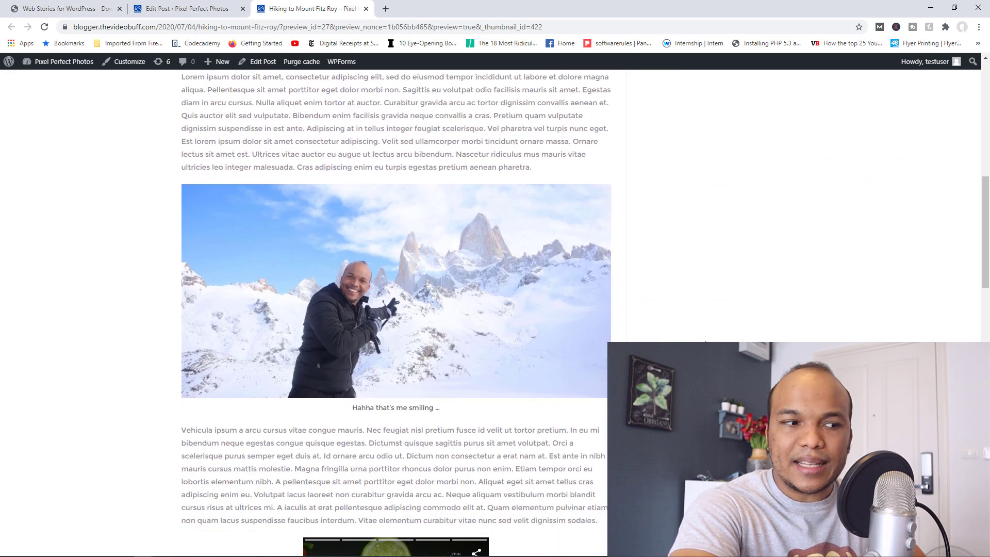
scroll(705, 341, down, 1)
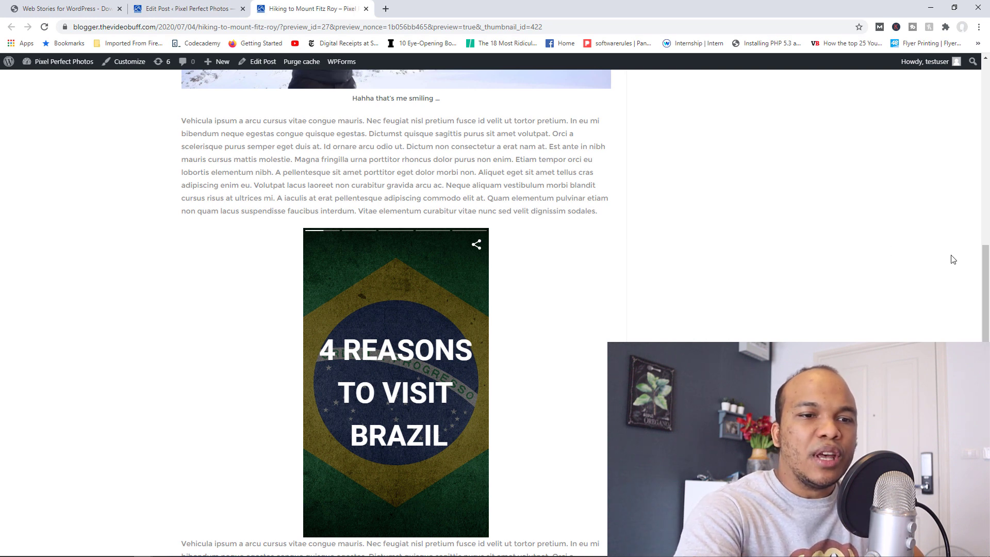
drag(985, 266, 985, 279)
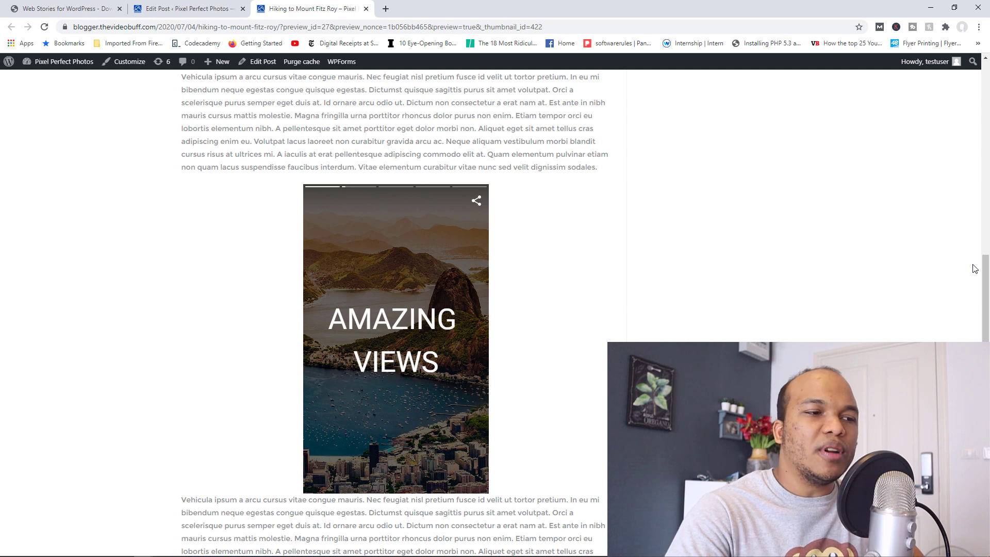
click(398, 188)
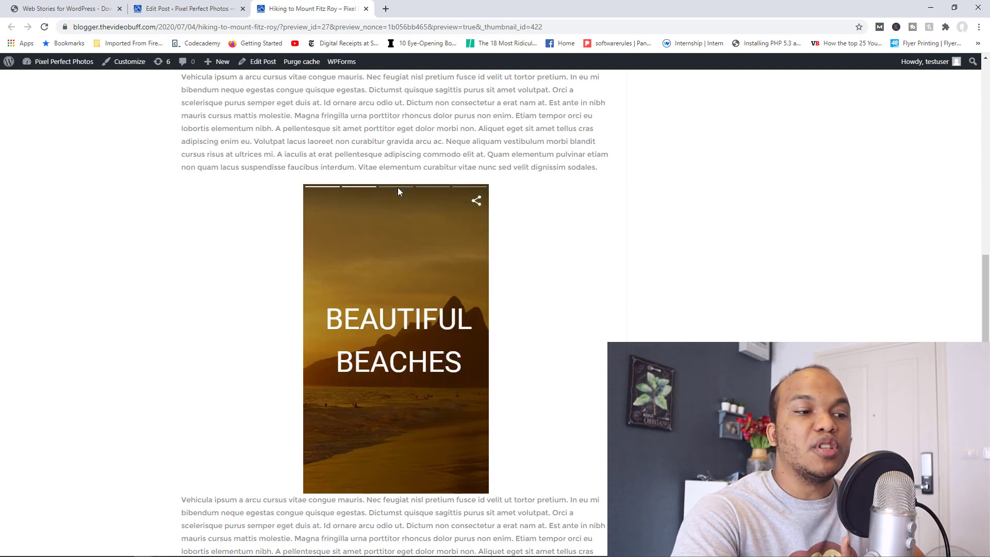
click(429, 189)
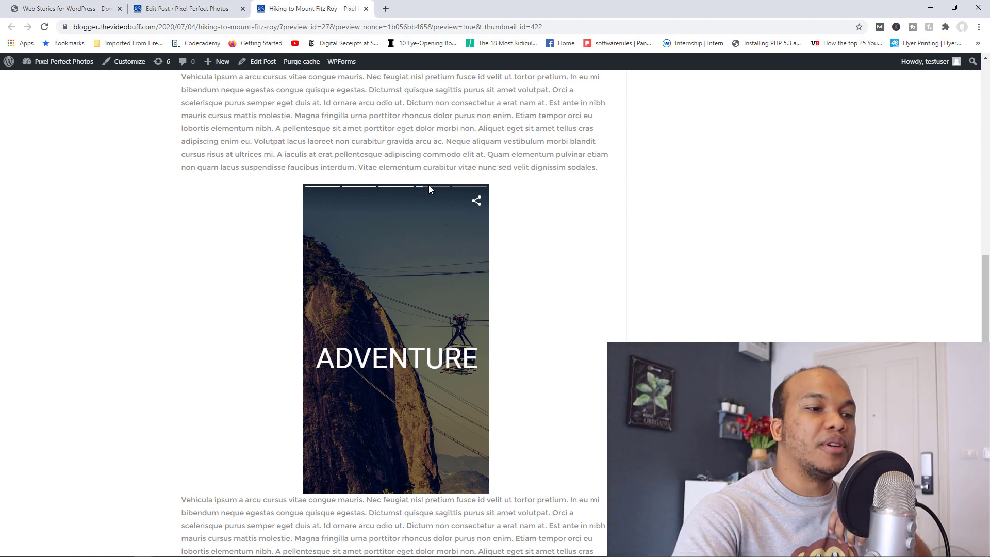
Advance the Brazil story to the Tasty Cocktails slide and open its sharing options.
click(466, 187)
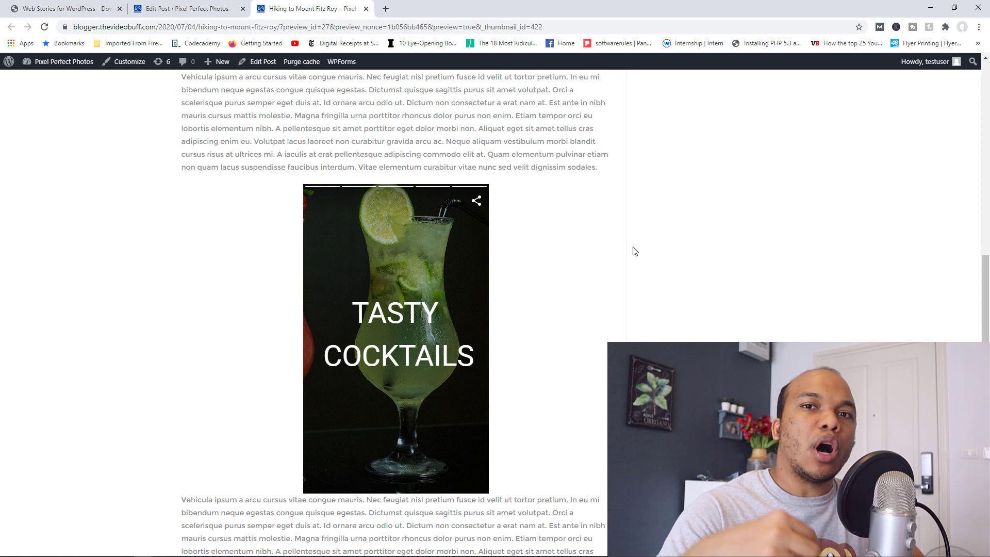
click(477, 203)
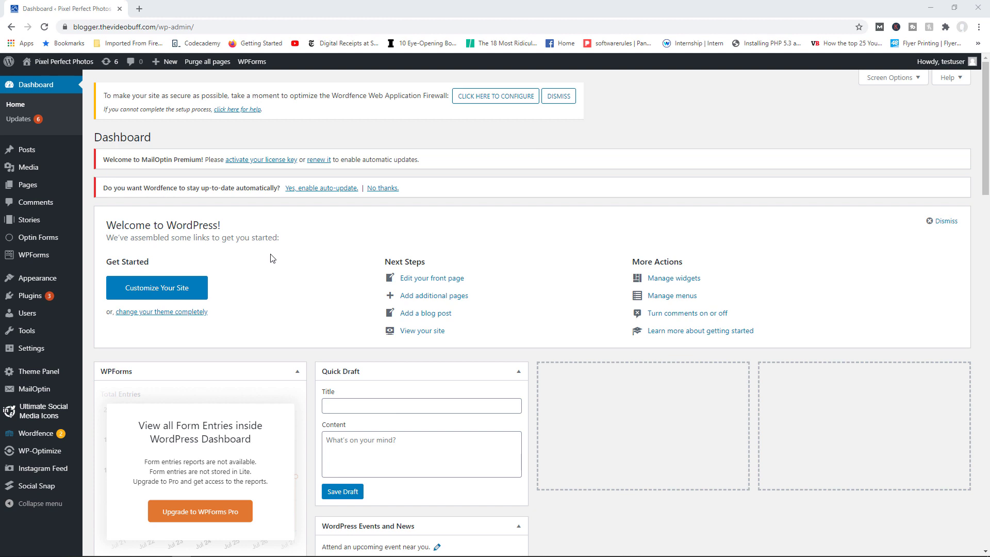
Create a new Web Story via Stories > Add New in the admin sidebar.
mouse_move(29, 221)
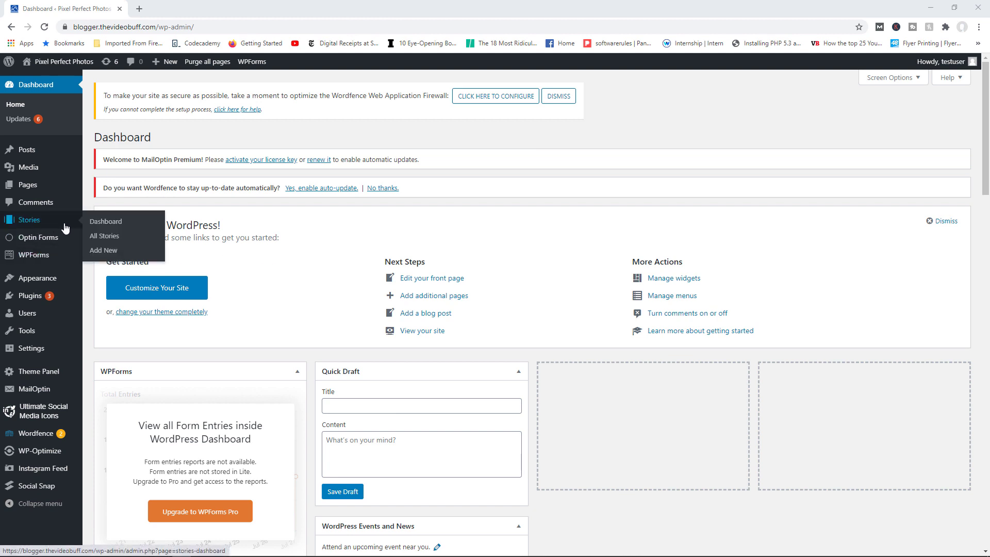
click(115, 251)
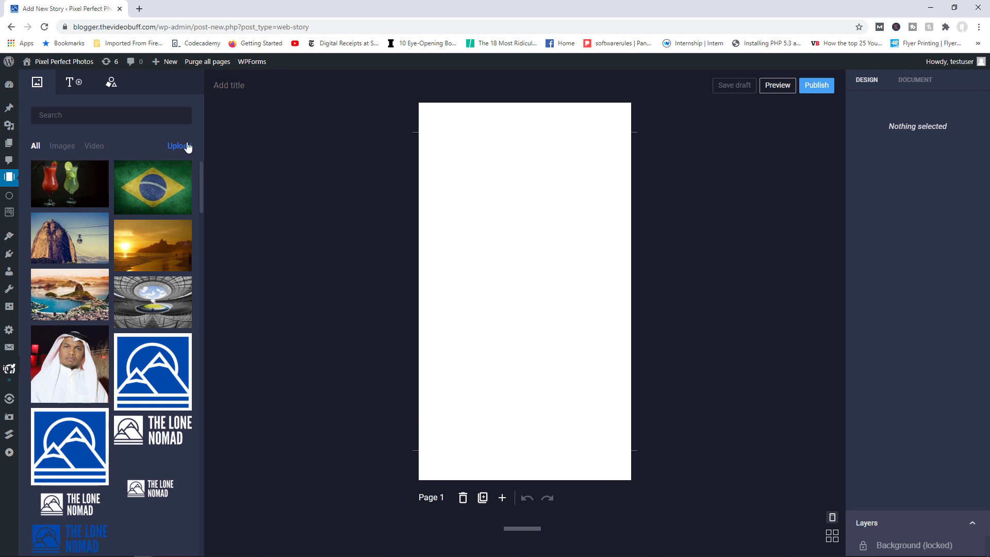
Filter the media library to images and place the Brazil flag on the page, stretched taller.
click(99, 147)
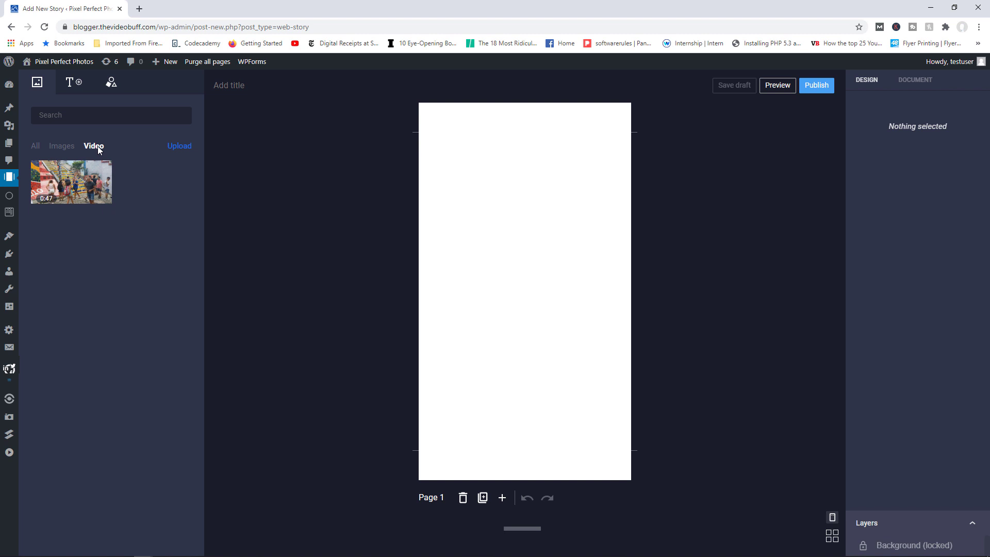
click(71, 152)
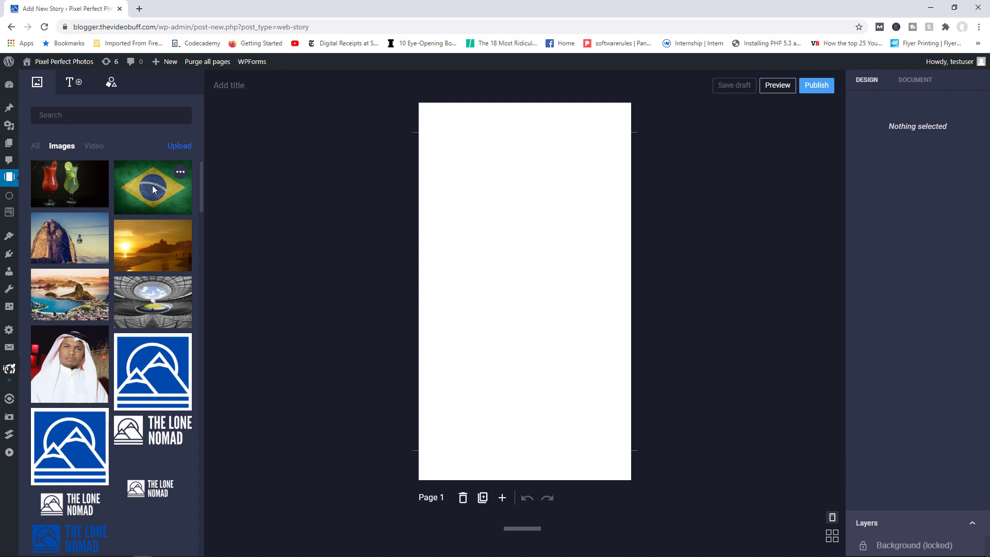
click(153, 190)
drag(530, 233, 511, 252)
mouse_move(531, 289)
mouse_down()
mouse_move(534, 340)
mouse_move(524, 305)
mouse_up()
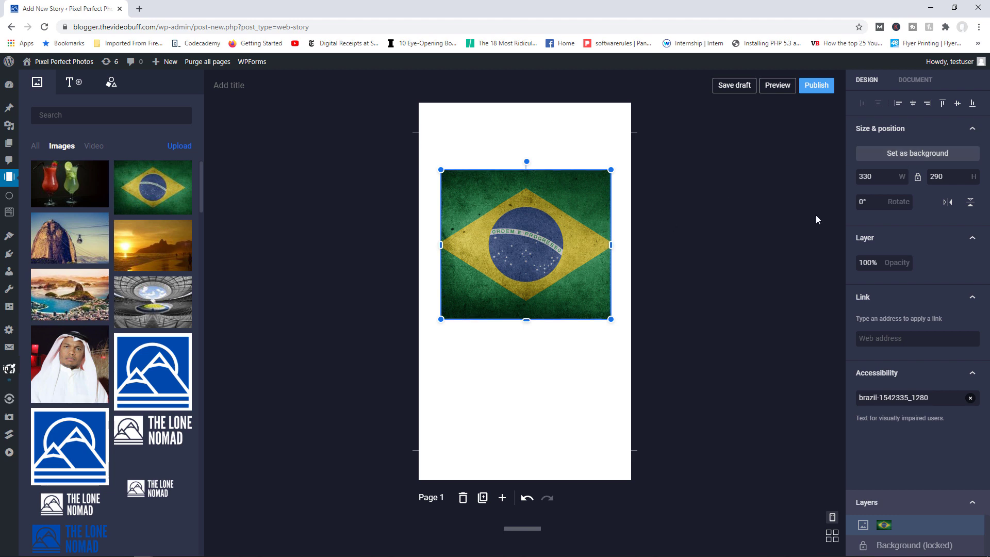
Make the flag the page background with a solid overlay at 50 opacity.
click(920, 156)
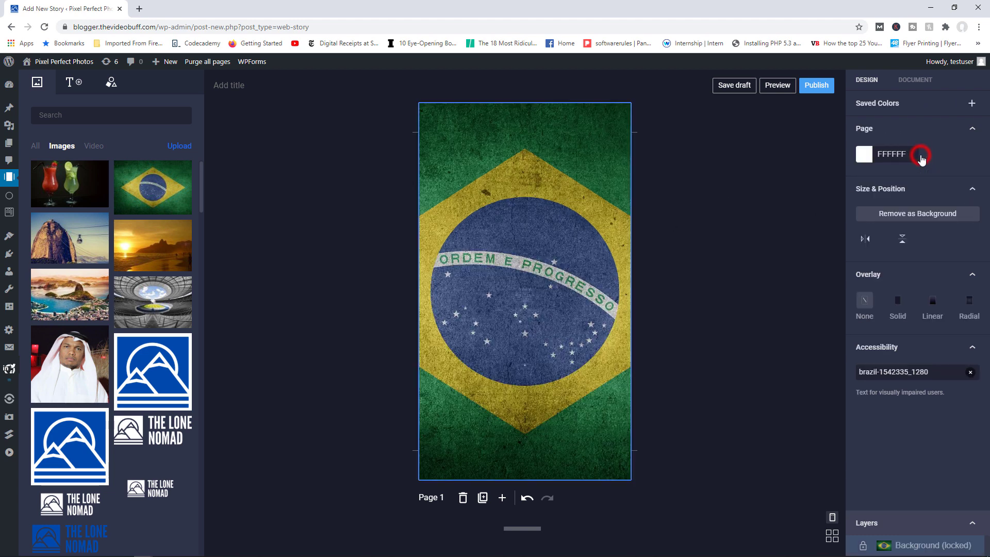
click(897, 310)
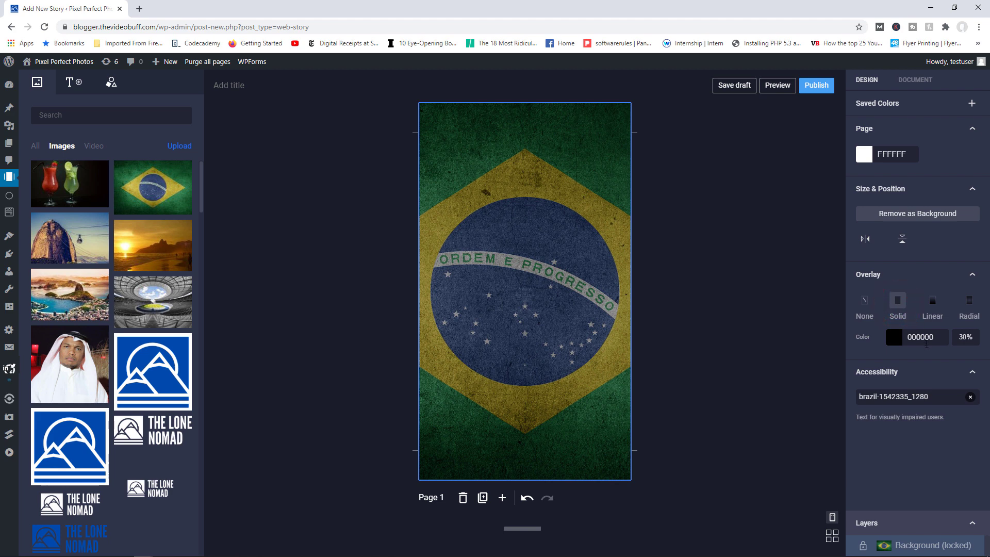
click(966, 338)
text(50)
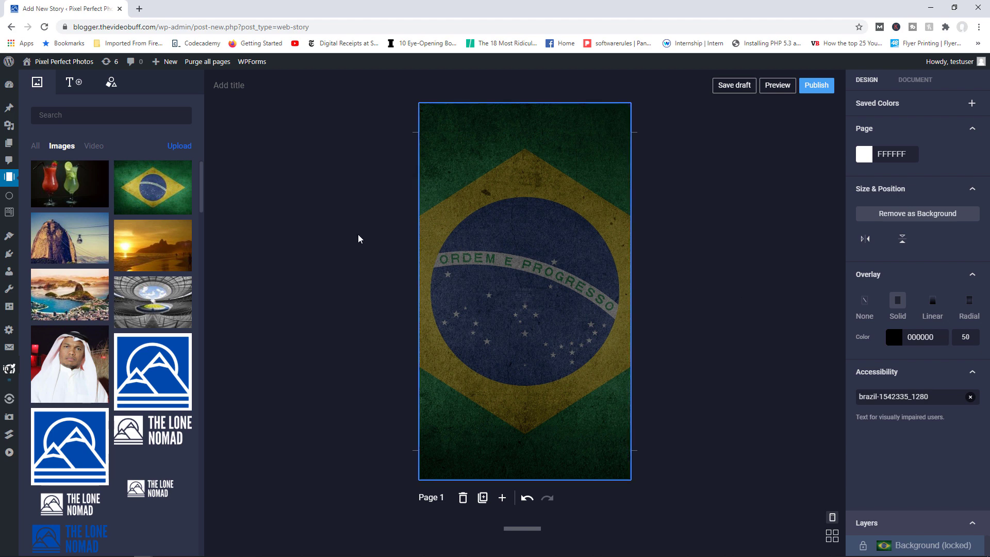
click(313, 249)
Add a Heading text element reading '4 REASONS TO VISIT BRAZIL'.
click(72, 88)
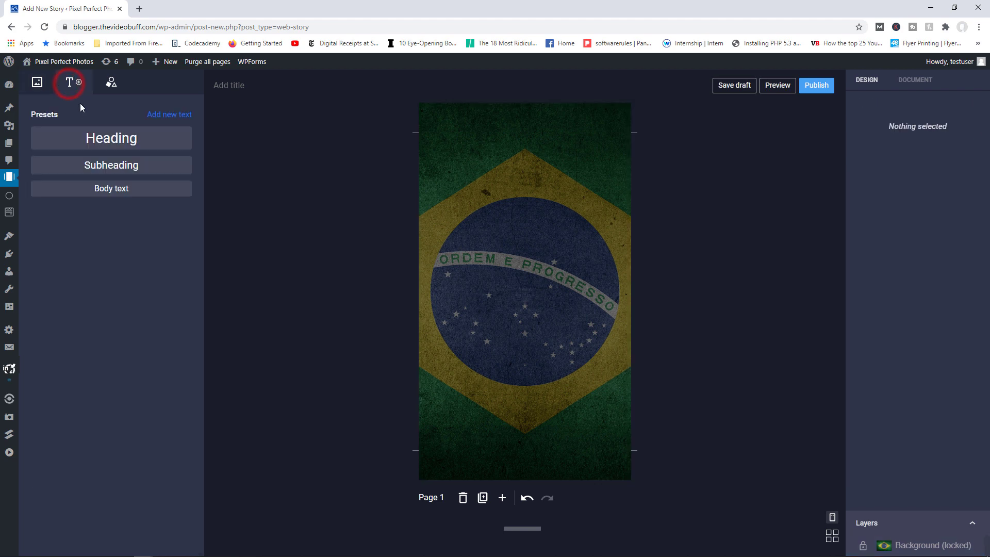
click(106, 140)
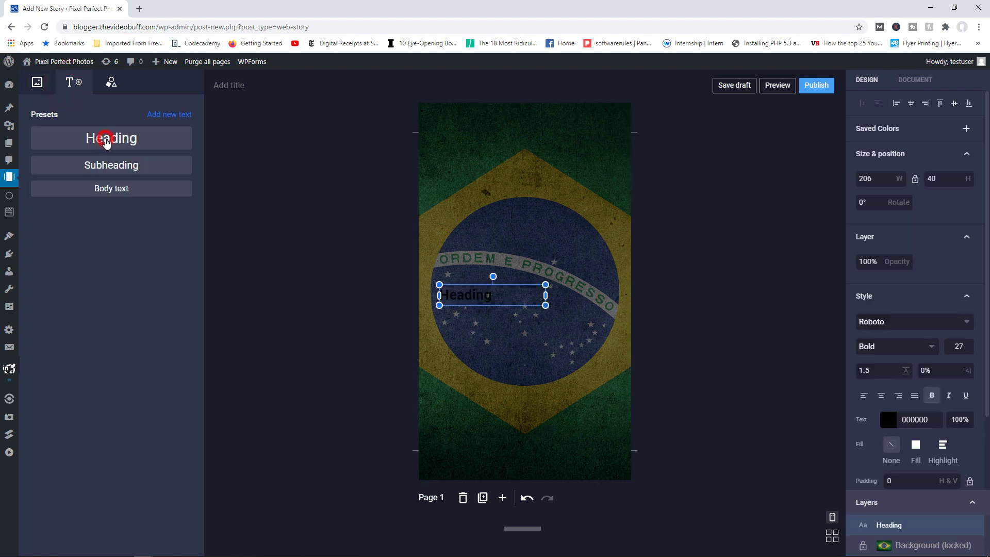
click(458, 294)
double_click(474, 296)
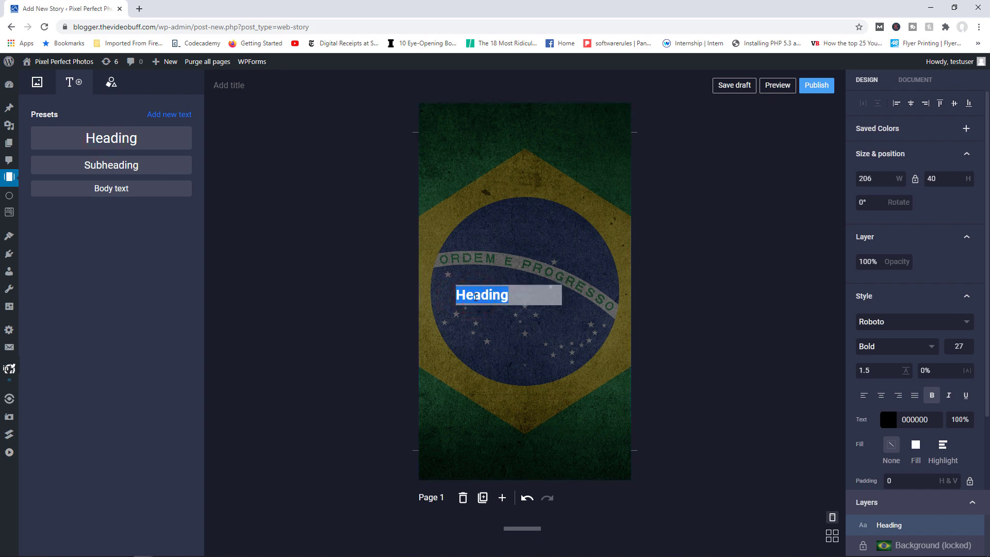
text(4 REASONS TO I)
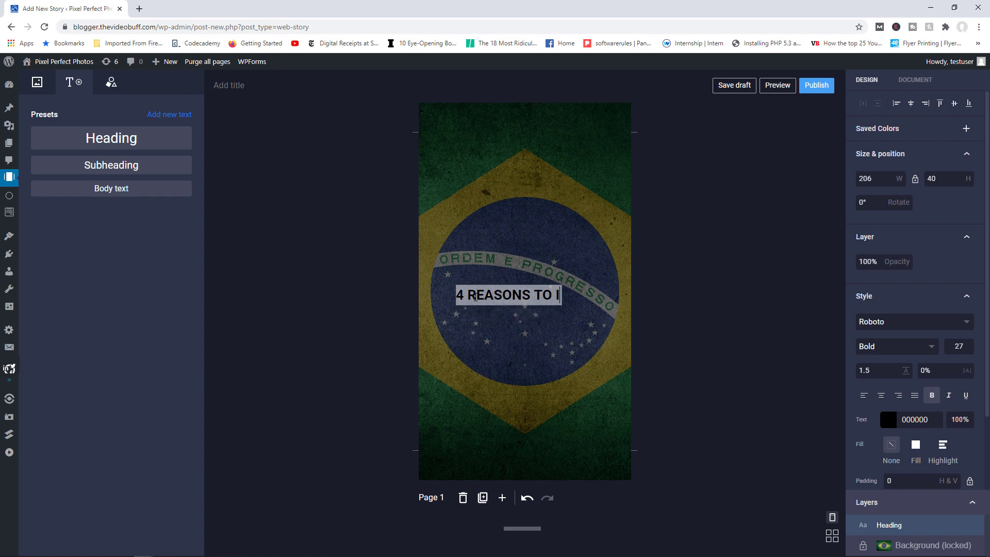
key(BackSpace)
text(VI)
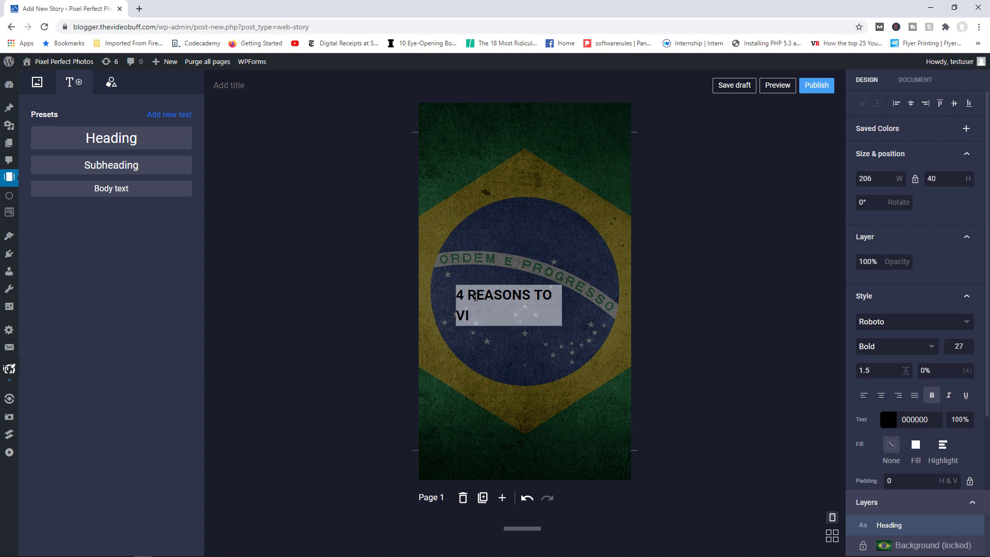
text(SIT BRAZIL)
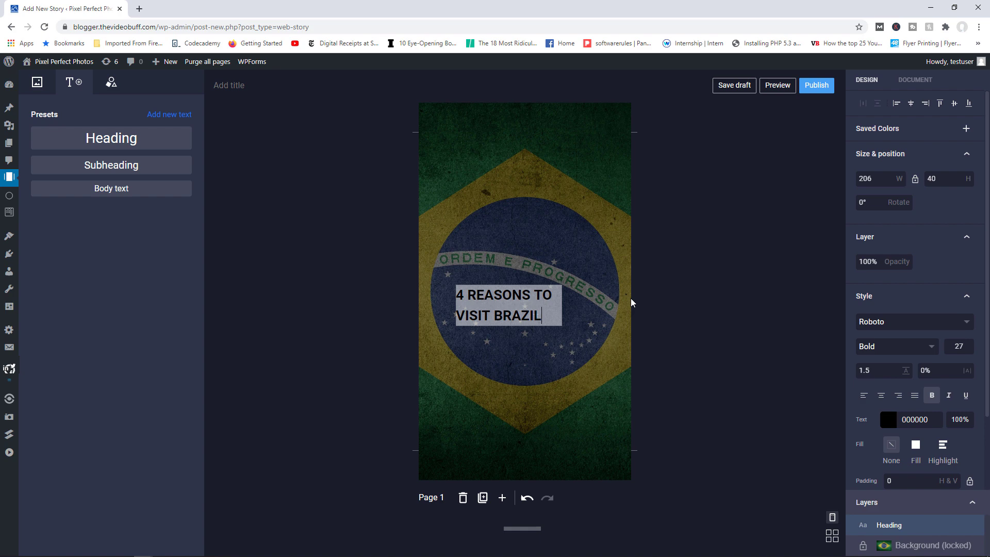
Set the whole heading's text colour to FFFFFF.
click(898, 424)
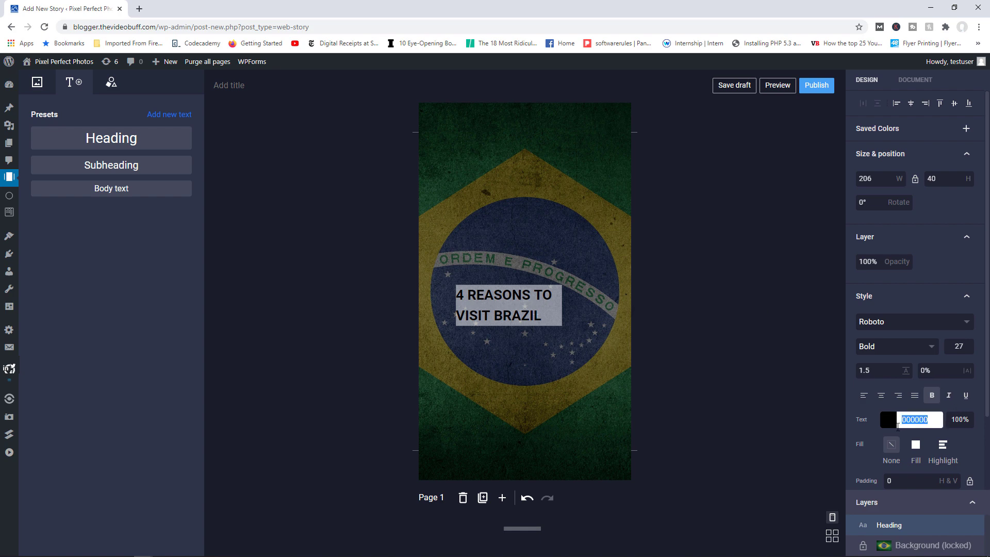
text(FFFFFF)
click(515, 309)
click(516, 310)
double_click(517, 315)
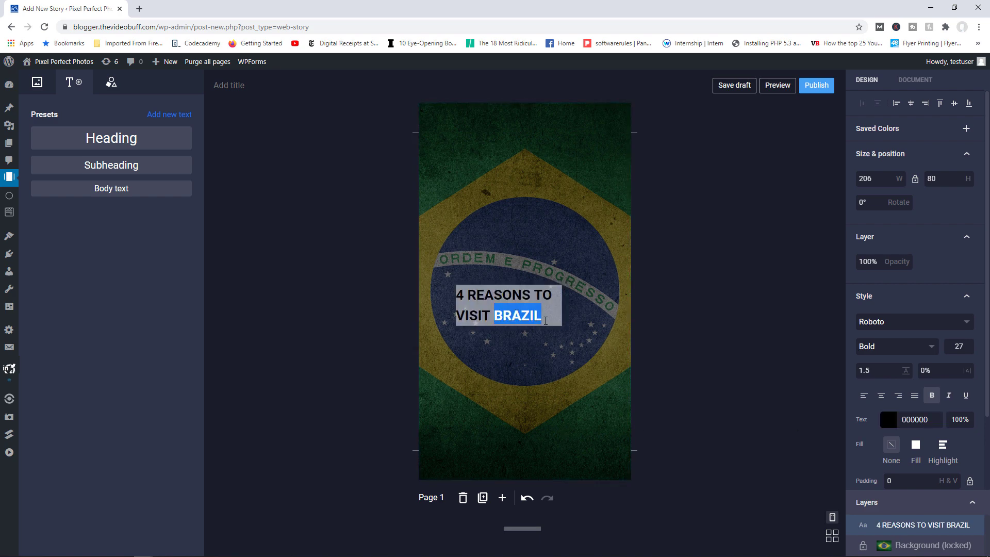
click(547, 314)
drag(546, 314, 459, 295)
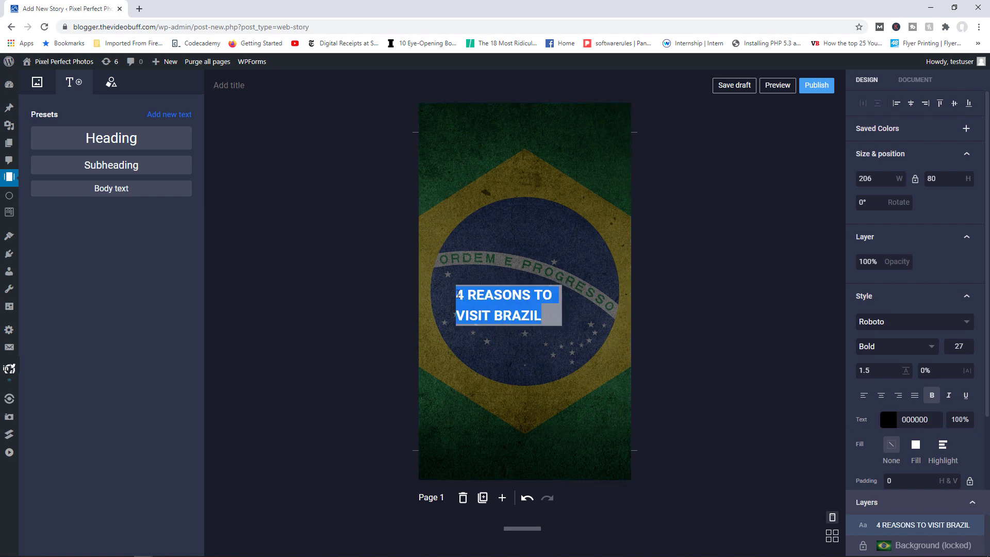
drag(936, 427, 892, 422)
click(508, 318)
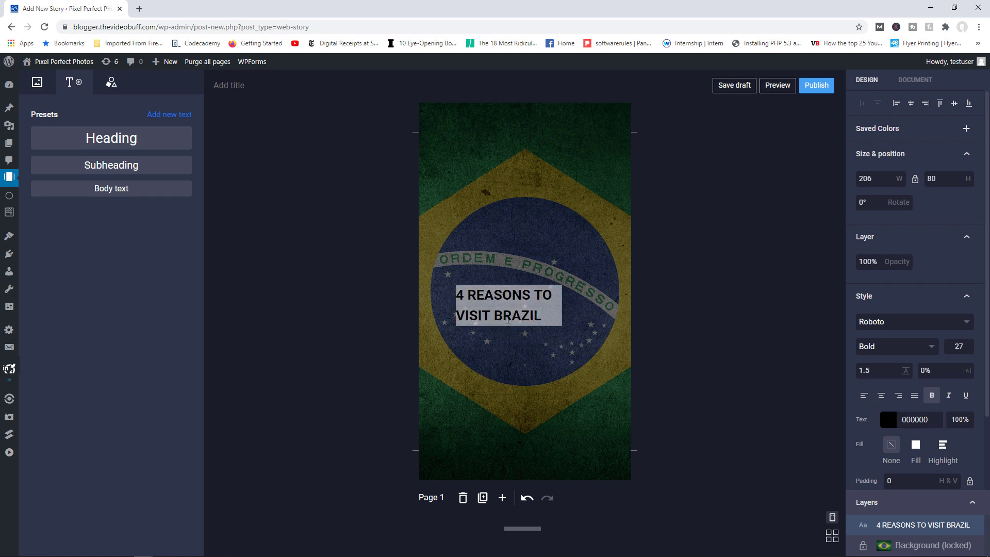
triple_click(511, 318)
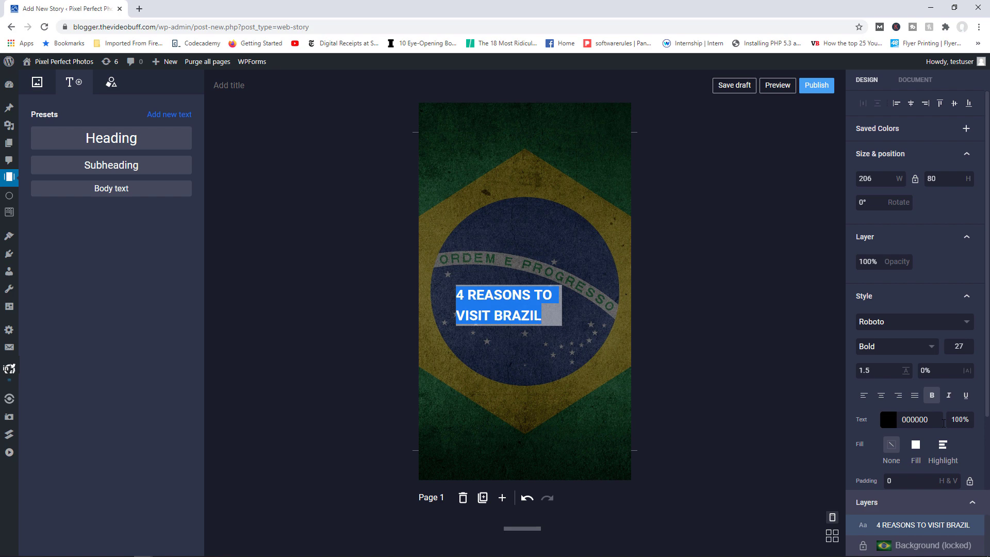
drag(944, 423, 894, 423)
text(FF)
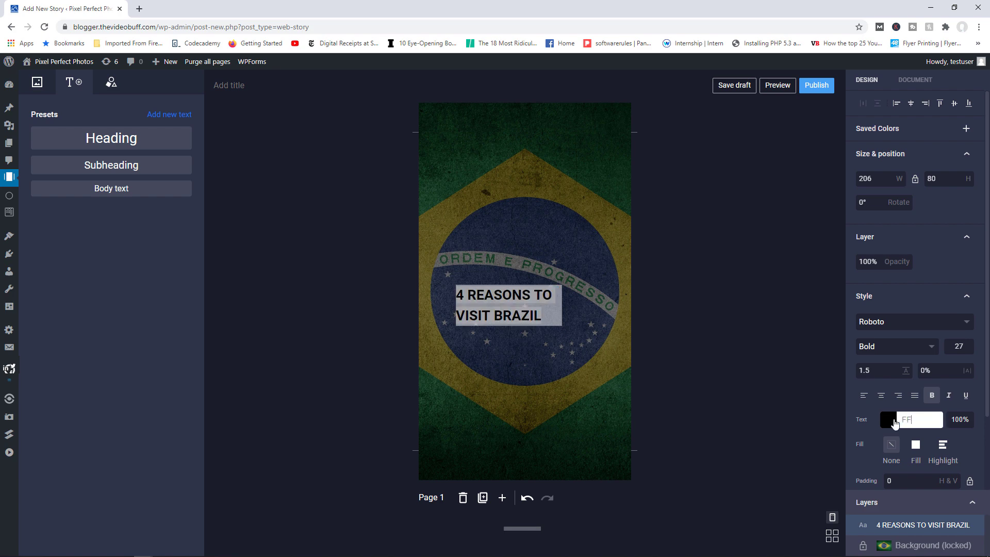
text(FFFF)
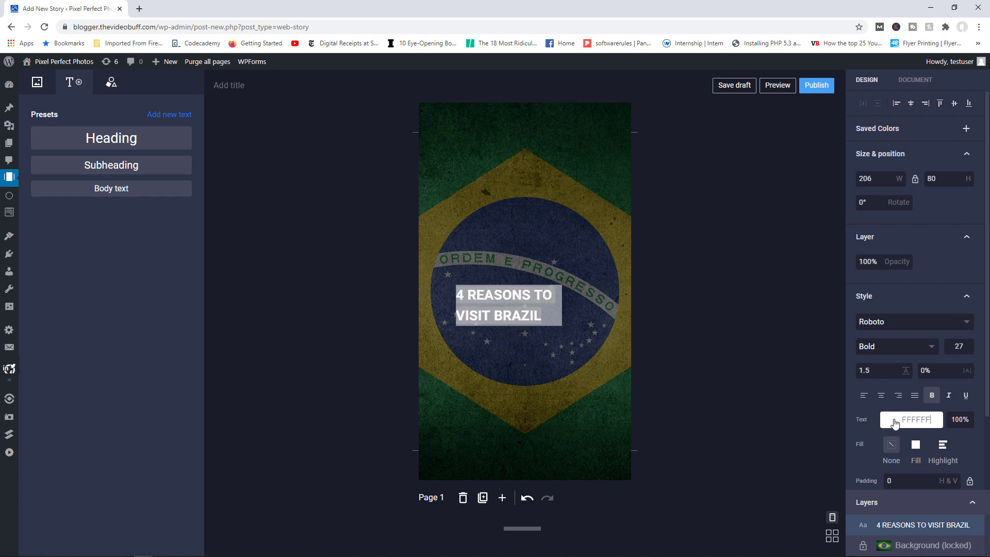
click(895, 423)
Enlarge the heading box and set its font size to 64.
double_click(509, 333)
click(538, 320)
drag(562, 326, 616, 393)
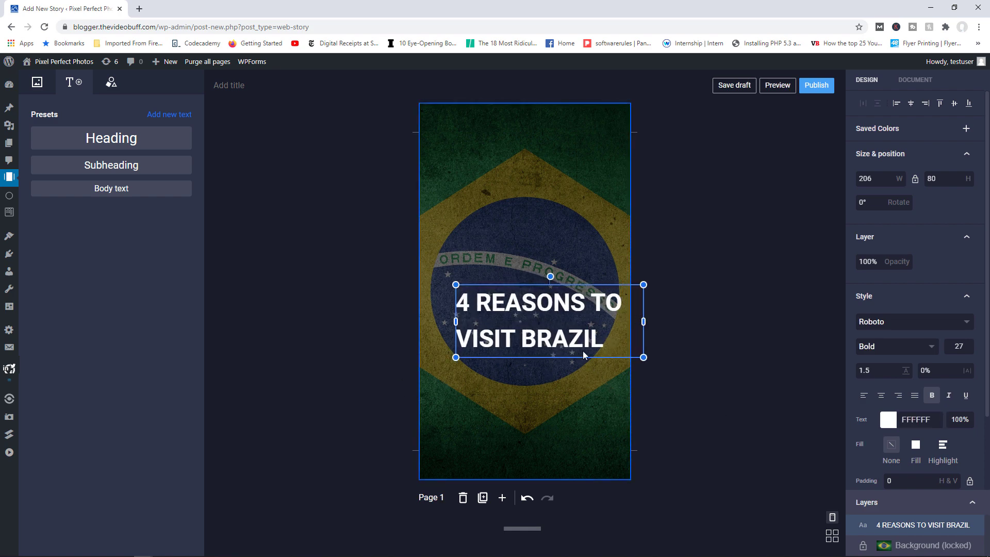
double_click(494, 338)
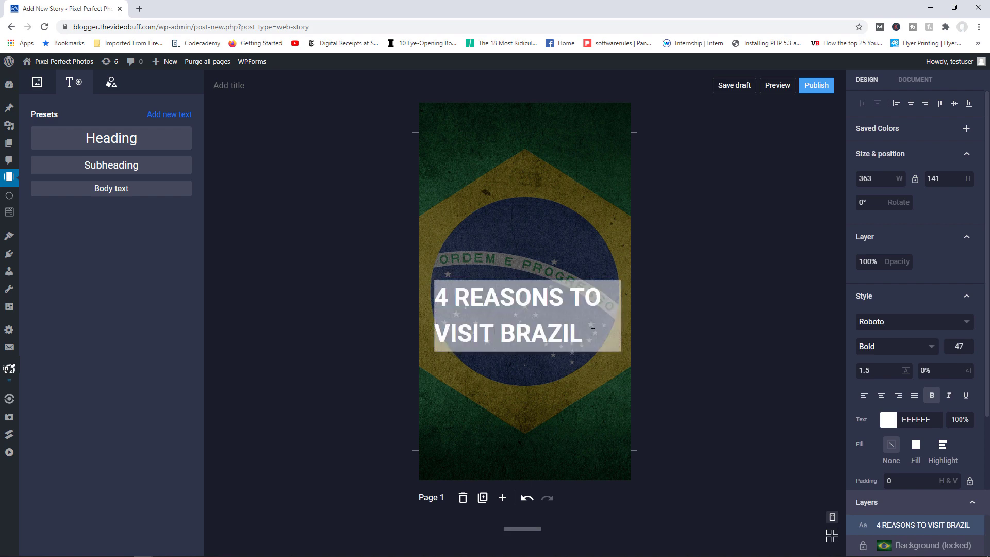
double_click(957, 349)
text(64)
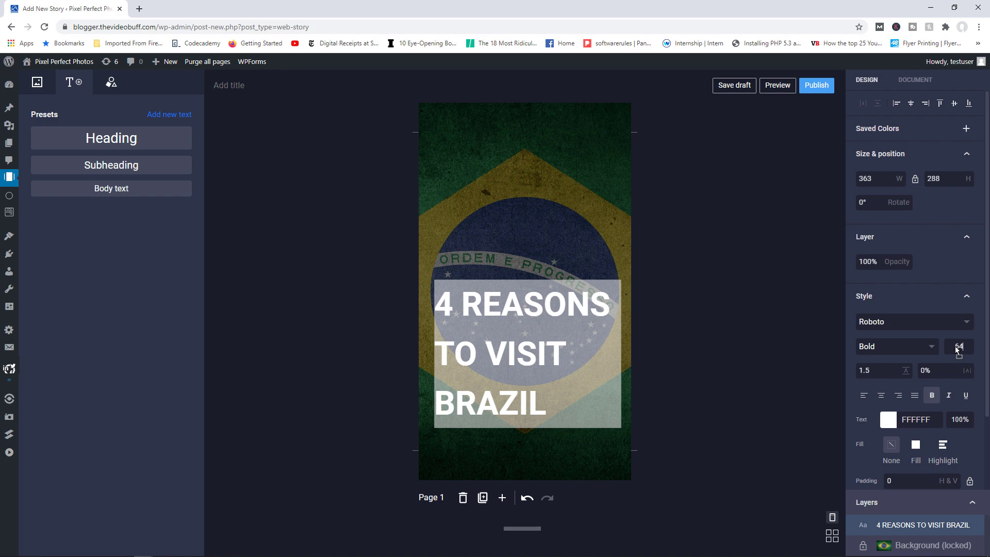
Widen the heading box to the page's left edge and centre-align the text.
click(520, 259)
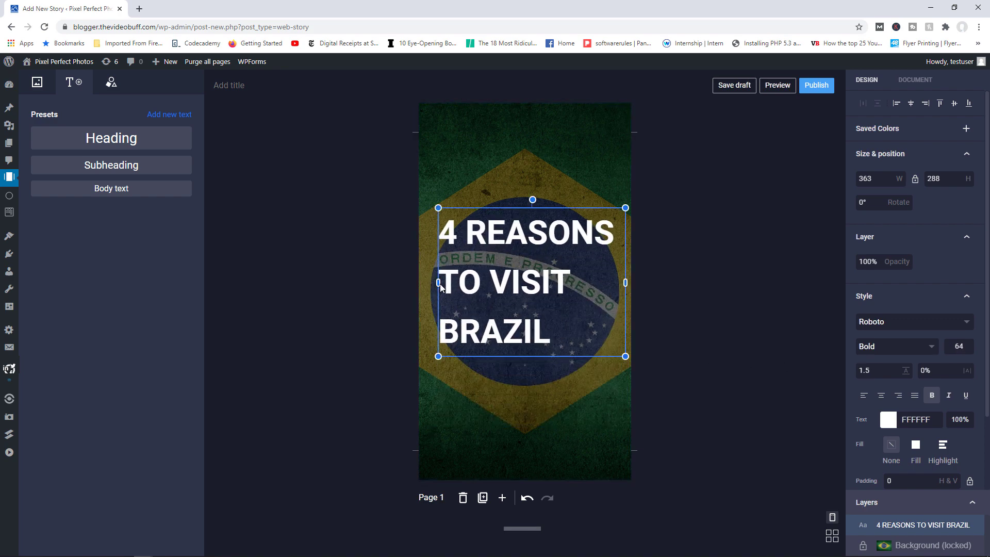
drag(440, 284, 421, 282)
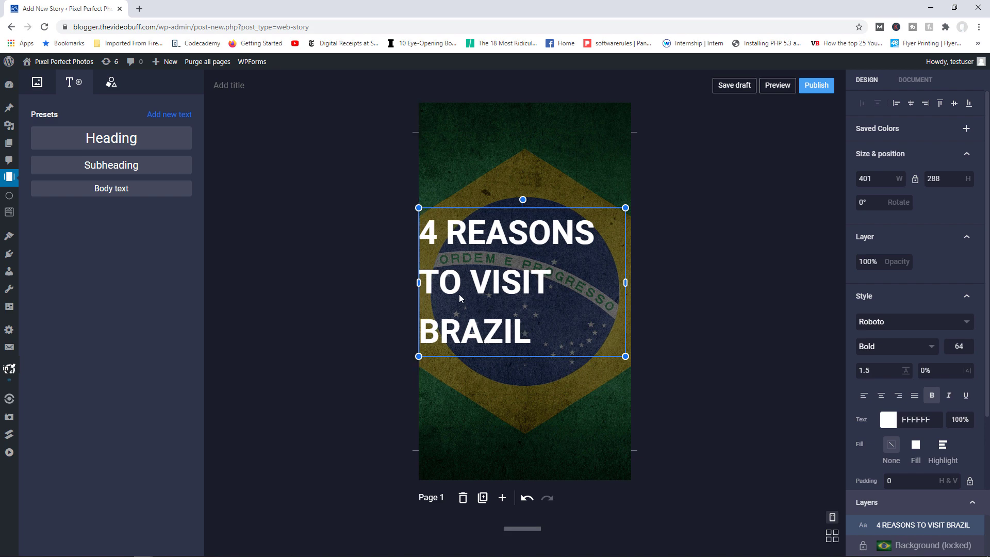
click(881, 395)
click(753, 316)
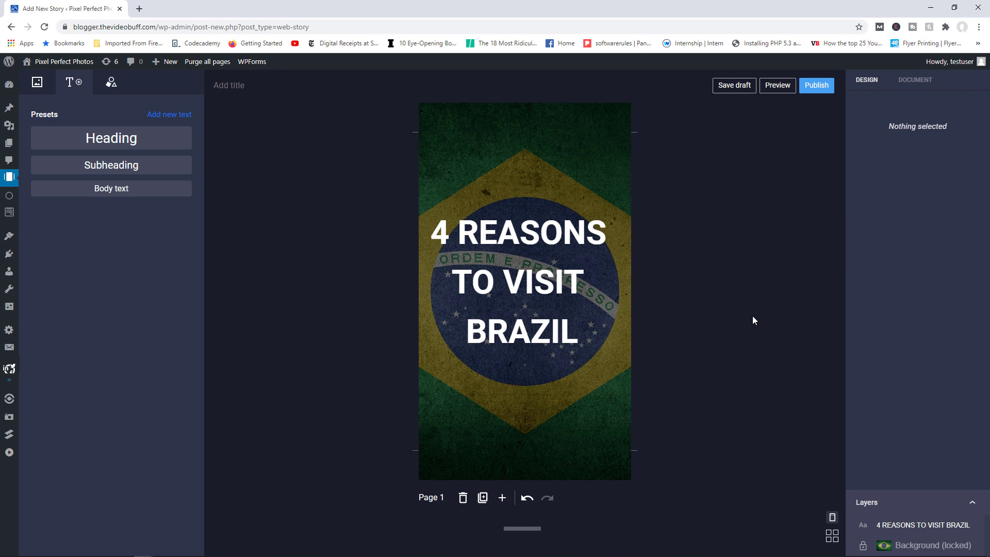
click(511, 283)
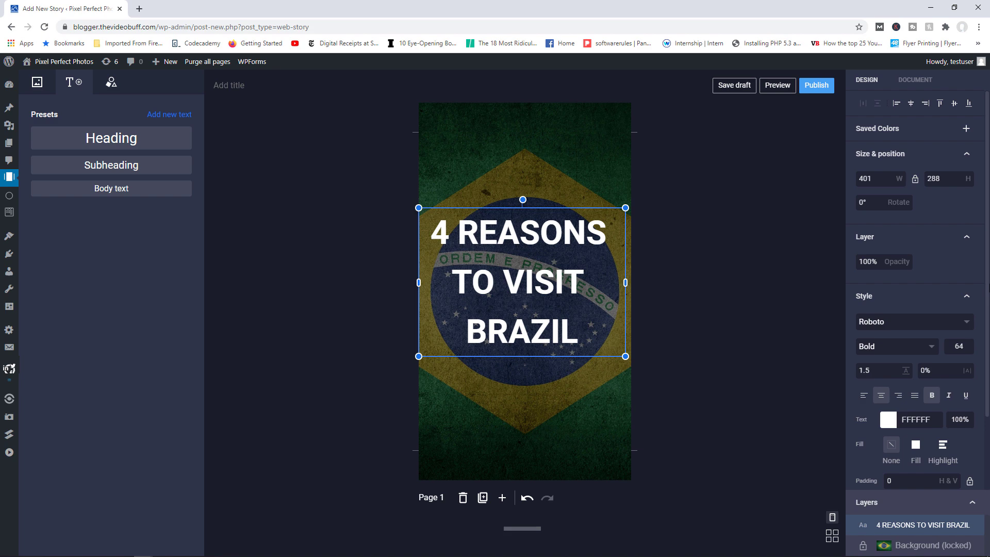
Enter BRAZIL in the story's title field and publish the story.
scroll(989, 292, down, 5)
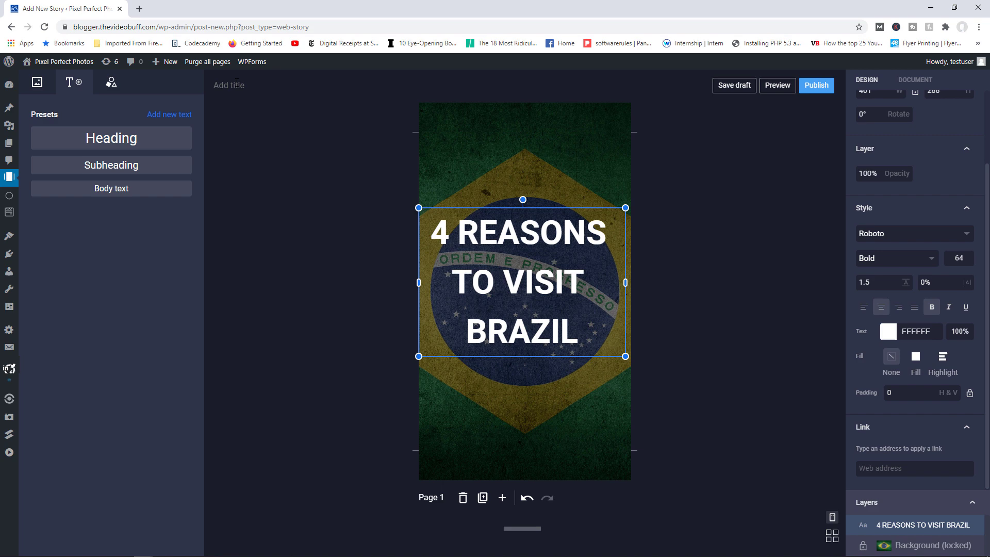
click(236, 84)
text(BRAZIL)
click(814, 86)
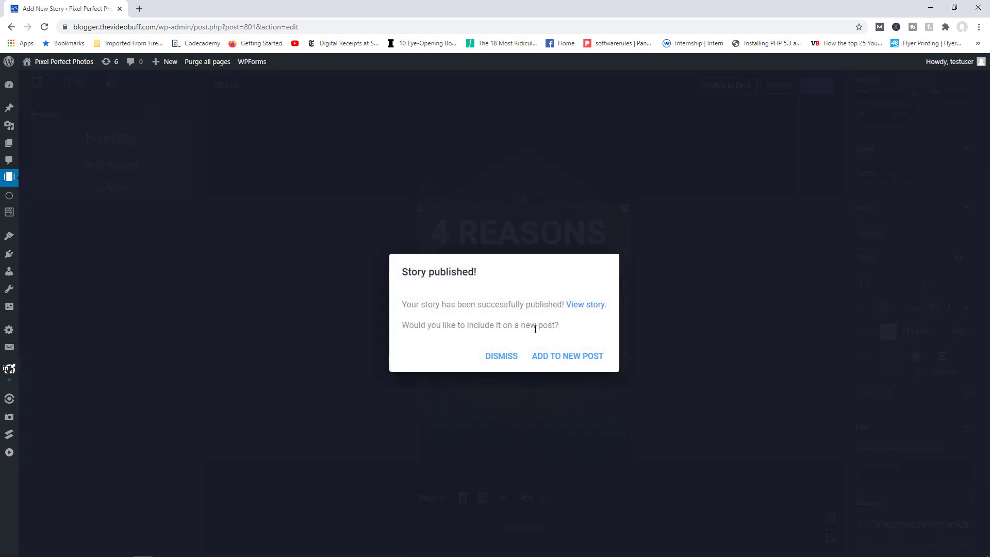
View the published story at /stories/brazil/, copy its URL, and close that tab.
click(580, 305)
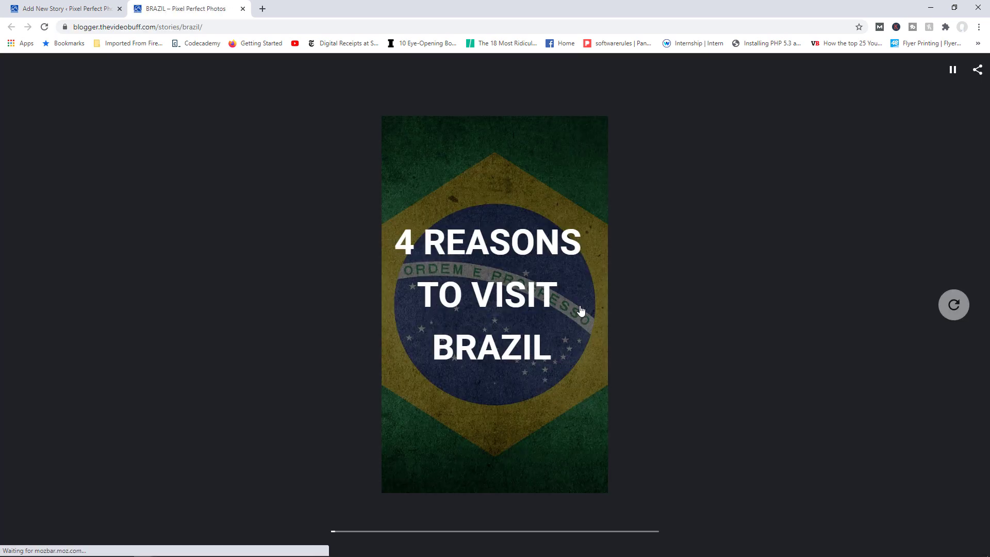
click(194, 29)
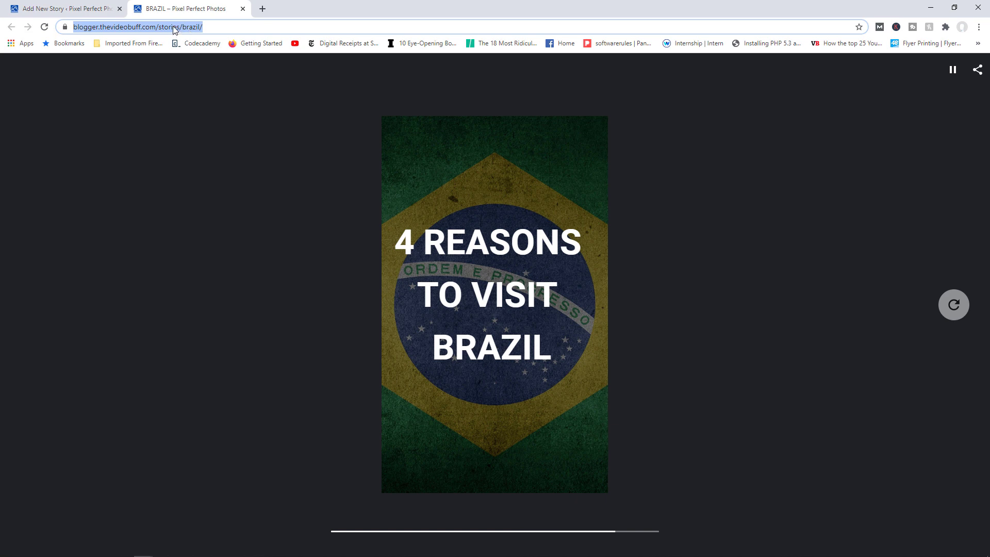
right_click(174, 28)
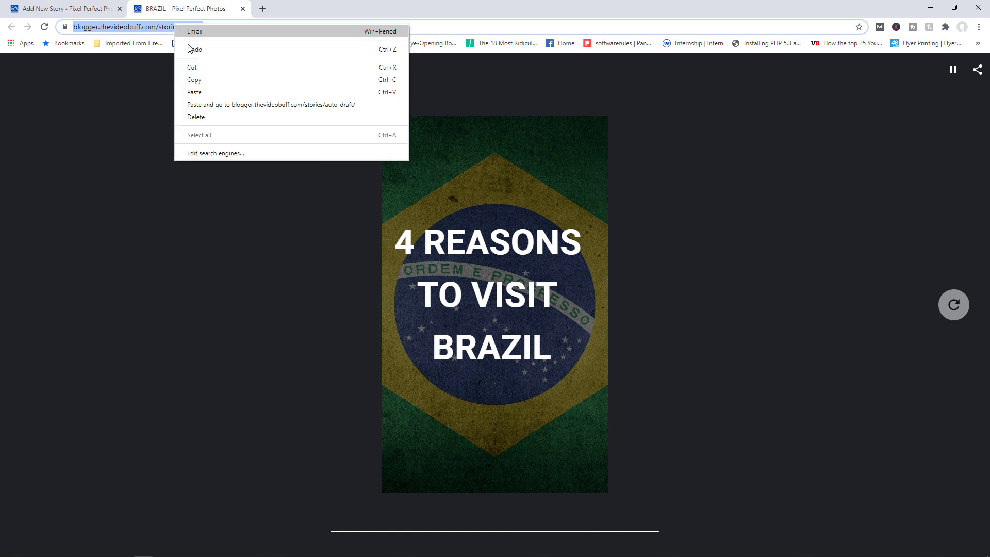
click(199, 79)
click(242, 9)
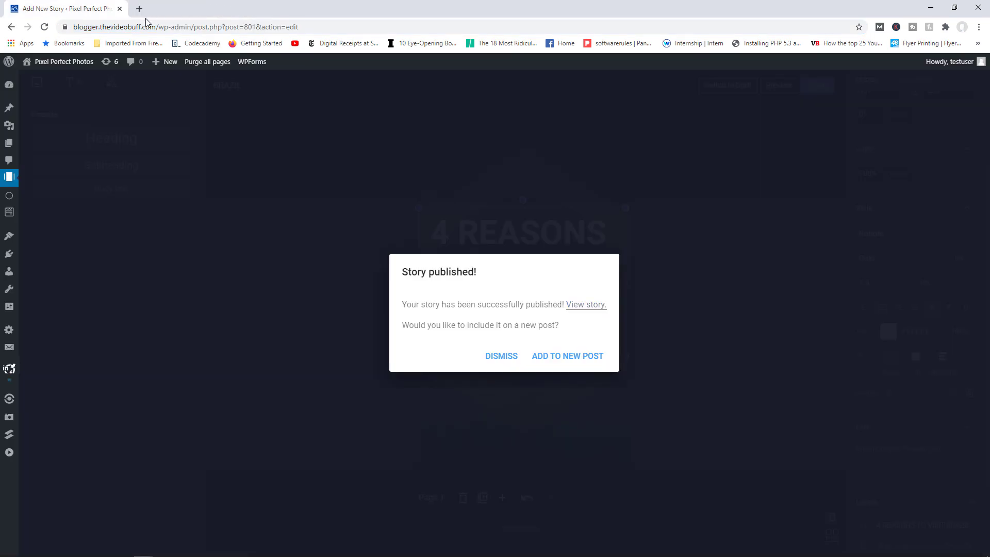
From Posts > All Posts, edit 'Fashion in Istanbul' and select its second paragraph block.
mouse_move(9, 108)
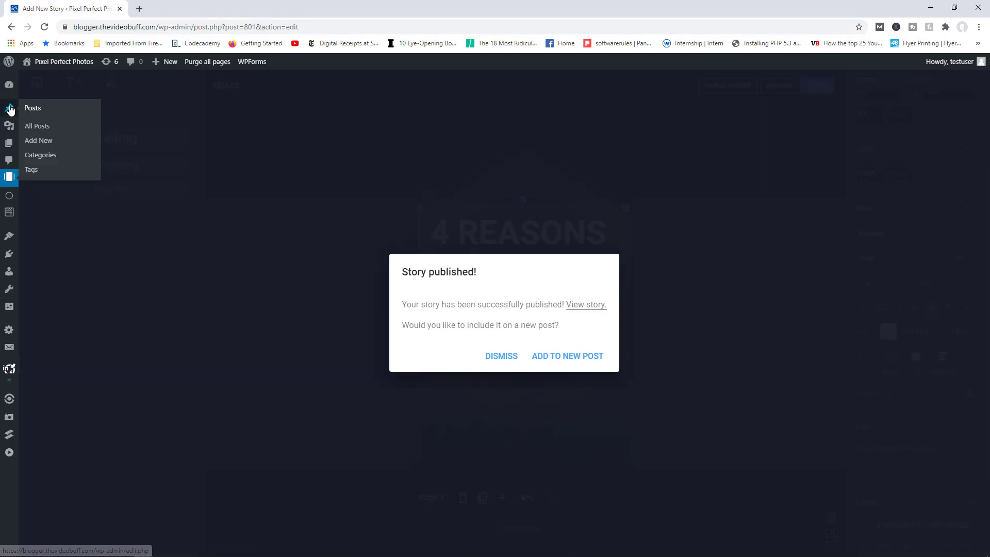
click(43, 129)
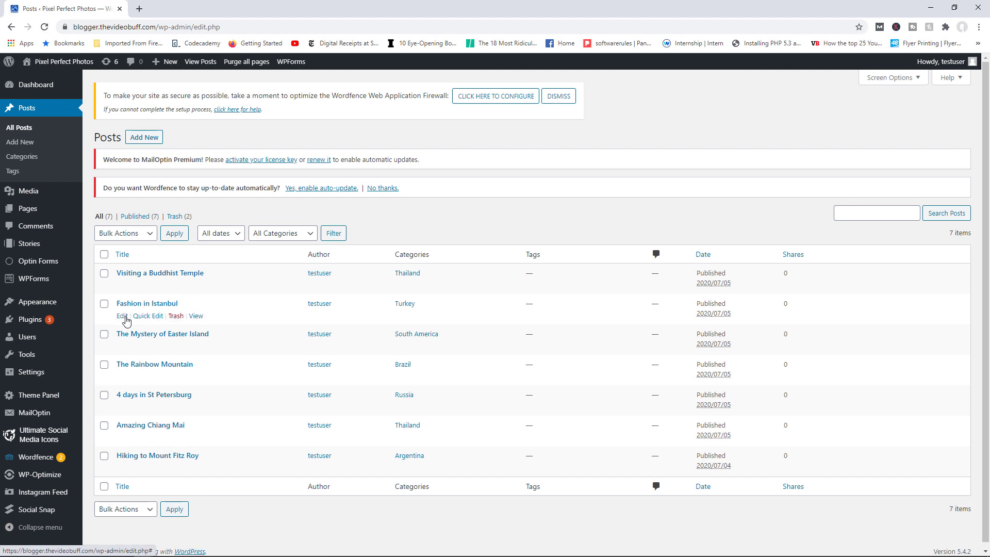
click(123, 317)
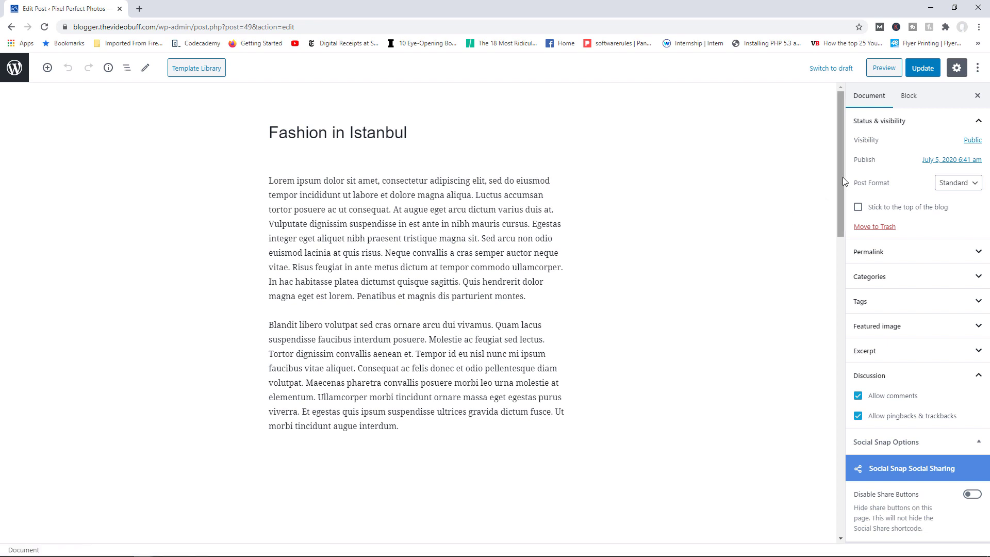
scroll(745, 272, down, 2)
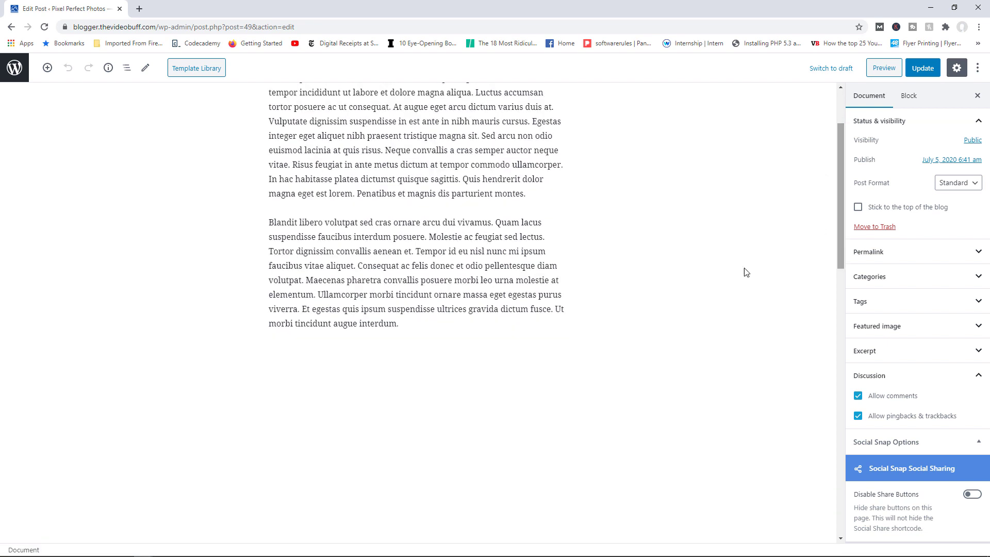
click(386, 362)
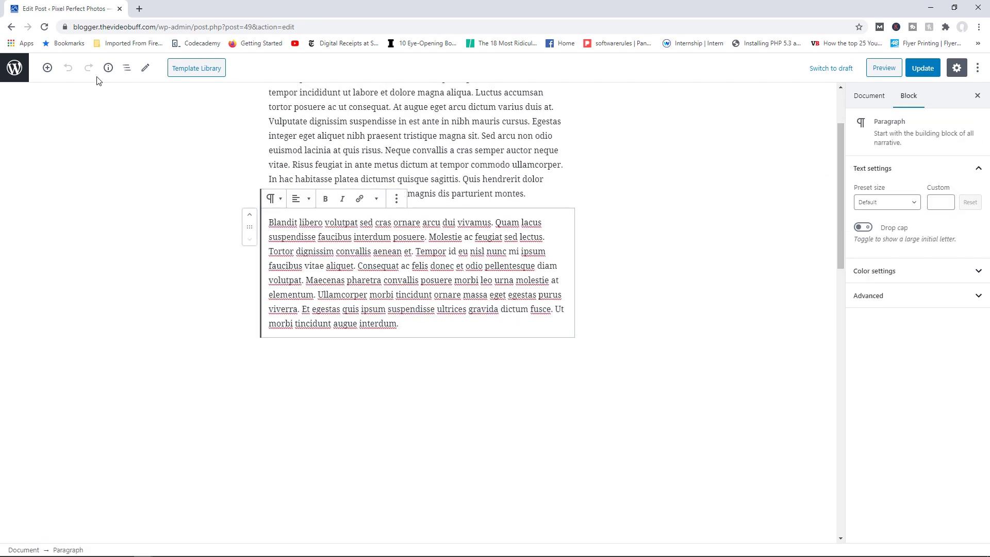
Insert a Web Story embed block from the Embeds category.
click(47, 68)
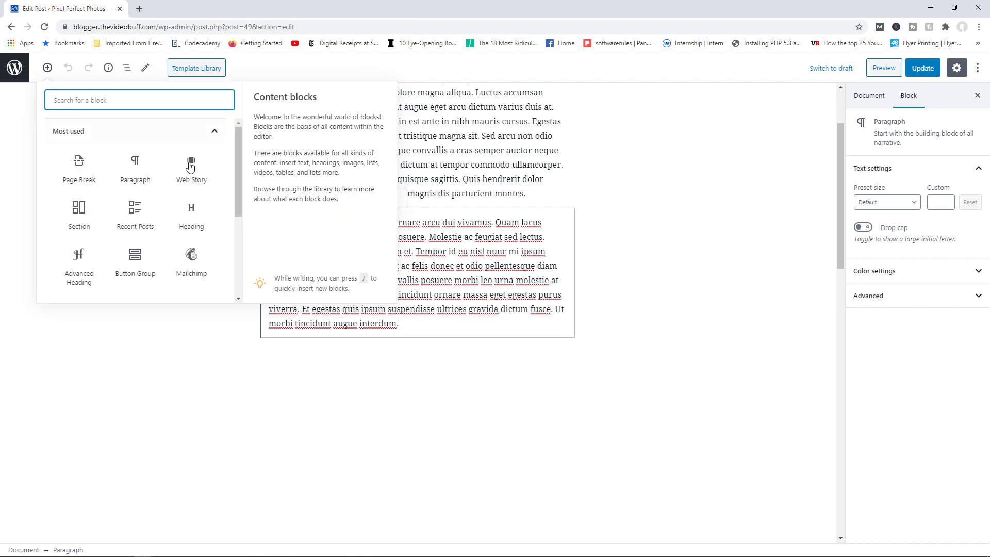
click(230, 137)
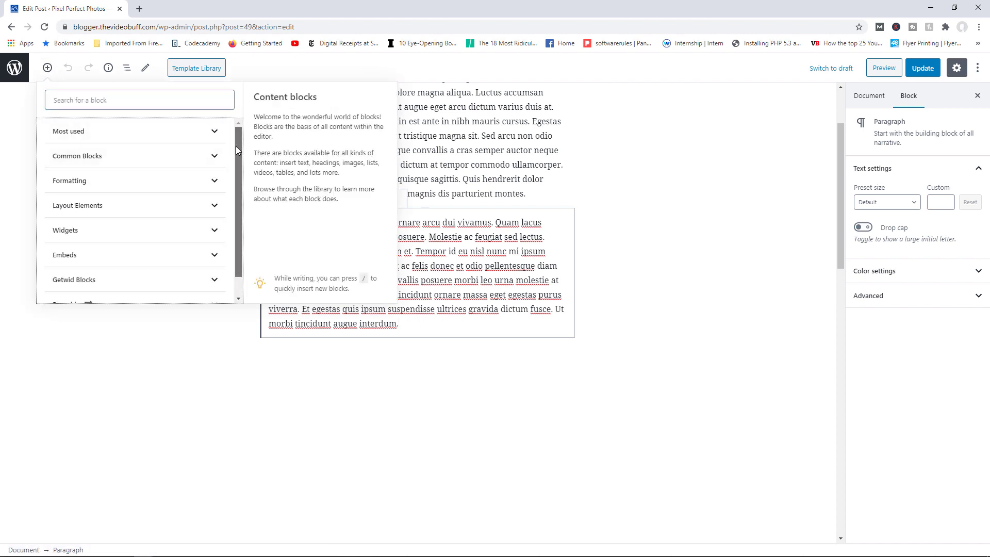
scroll(235, 154, down, 1)
click(133, 241)
mouse_move(82, 174)
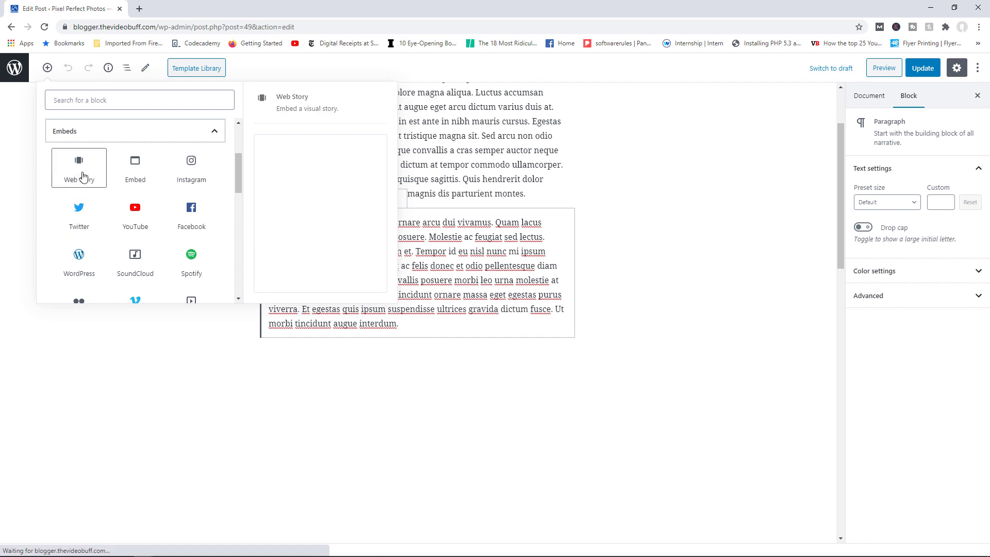
click(92, 171)
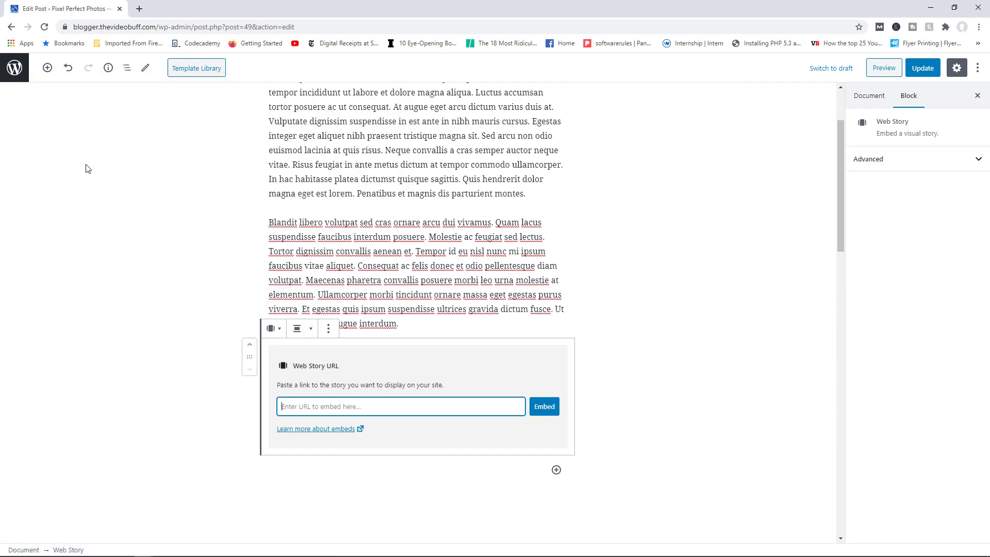
Paste the Brazil story URL, embed it, and align the block centre.
key(ctrl+v)
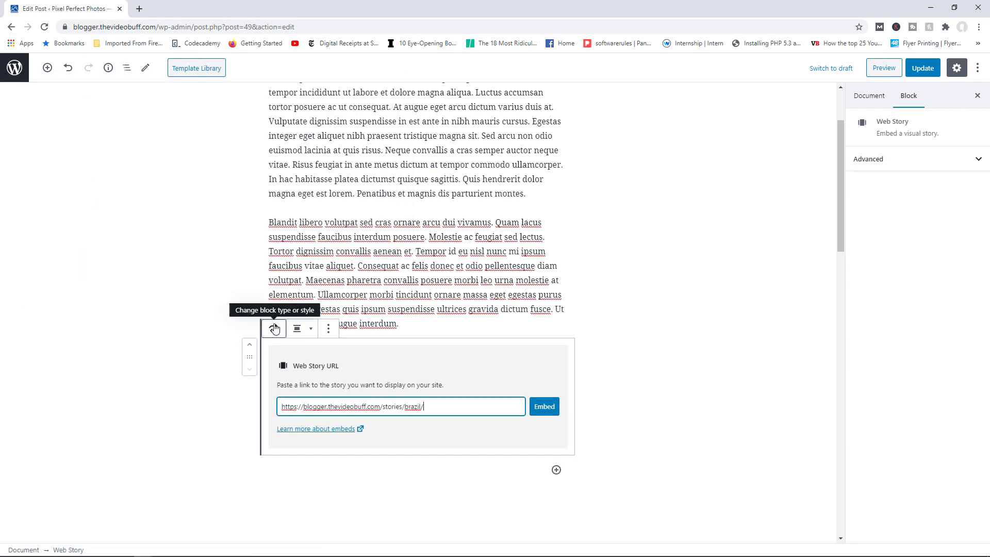
click(541, 408)
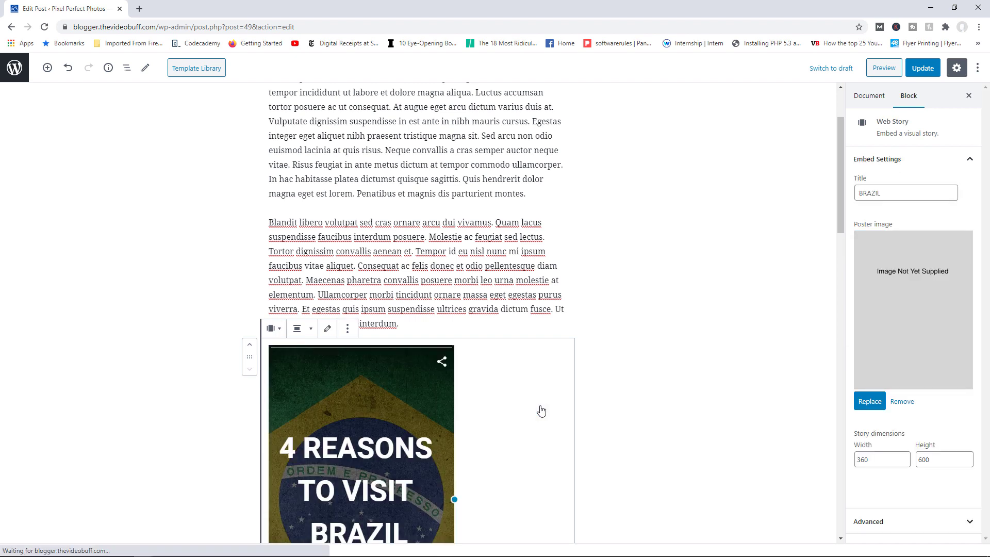
click(315, 333)
click(284, 283)
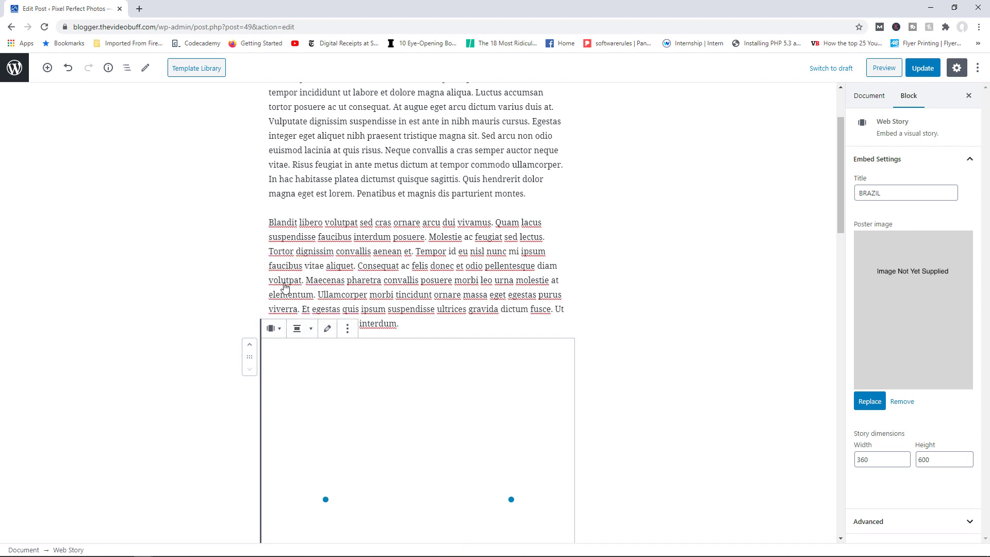
Update the Istanbul post, check the embedded story in its preview, then return to the posts list.
click(924, 68)
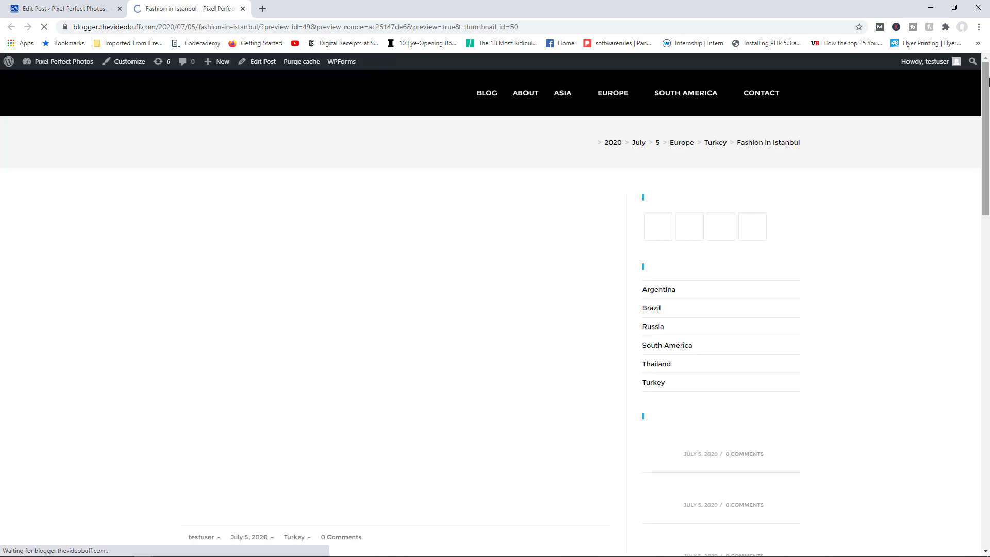
drag(988, 100, 989, 256)
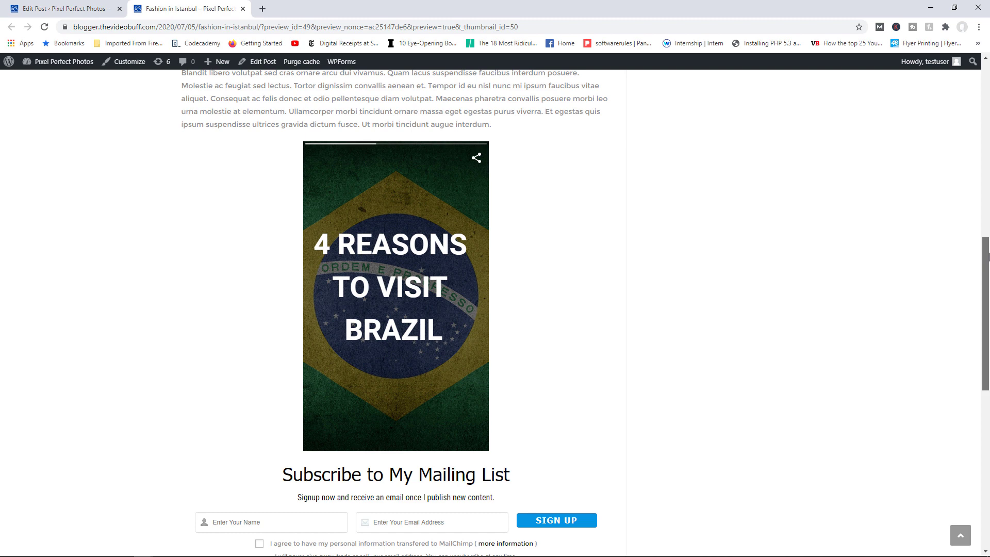
drag(989, 257, 988, 88)
click(37, 6)
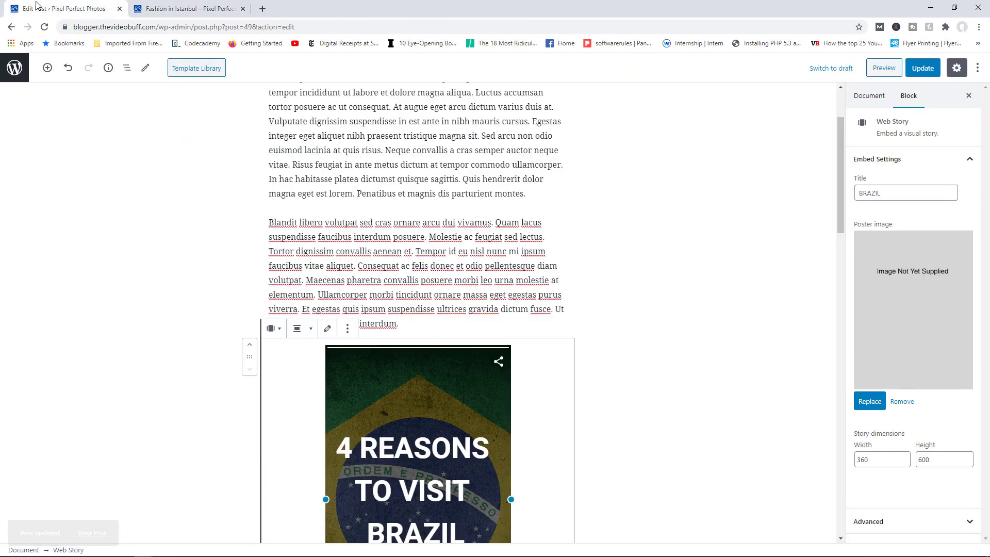
click(15, 71)
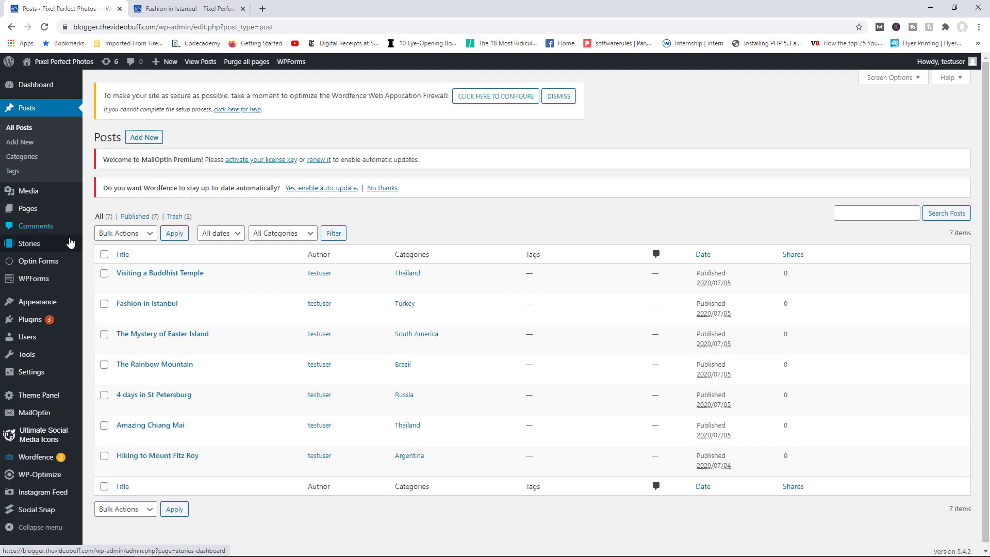
Go to the Web Stories dashboard and open its Explore Templates section.
mouse_move(54, 251)
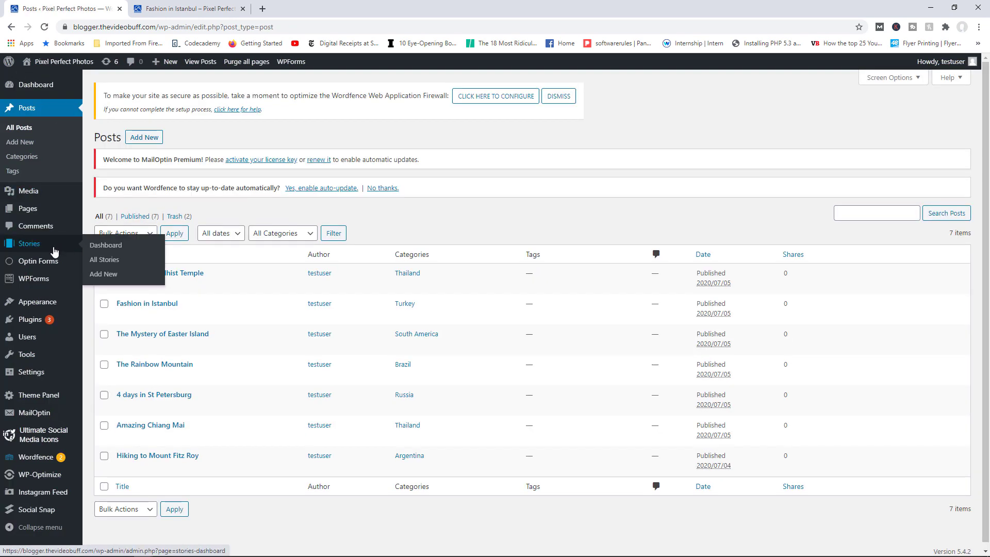
click(119, 248)
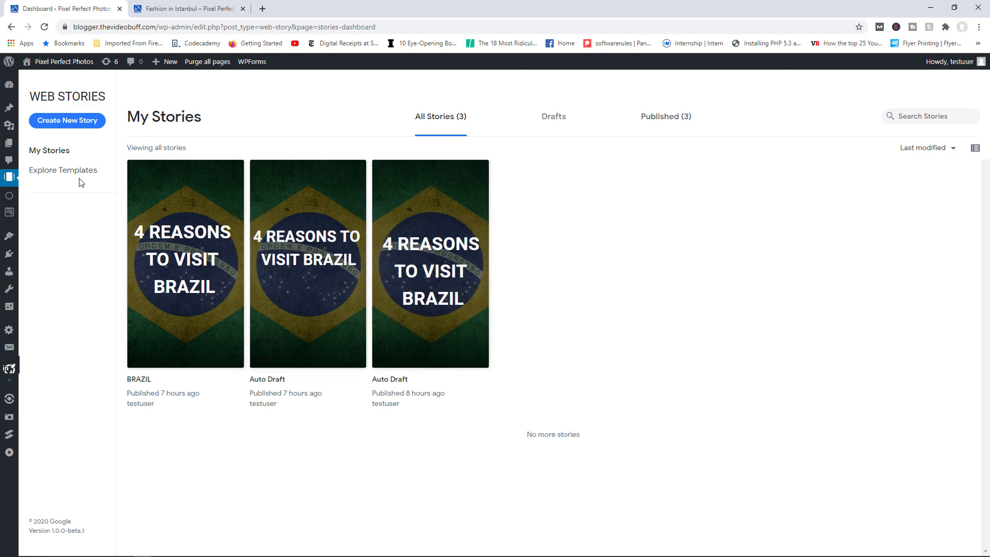
click(54, 180)
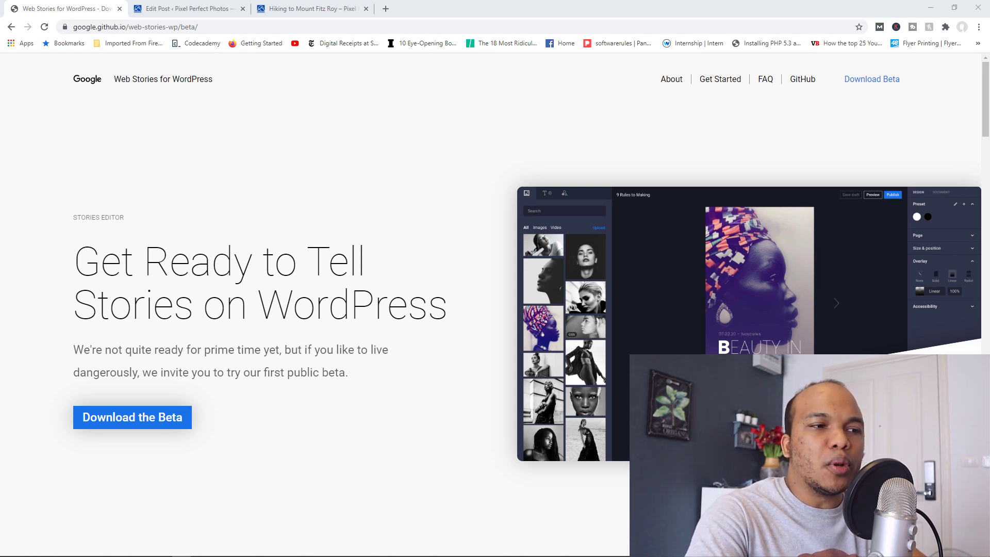
Scroll the beta page down to the FAQ on zip installation, GitHub bug reports and release timing.
scroll(586, 327, down, 20)
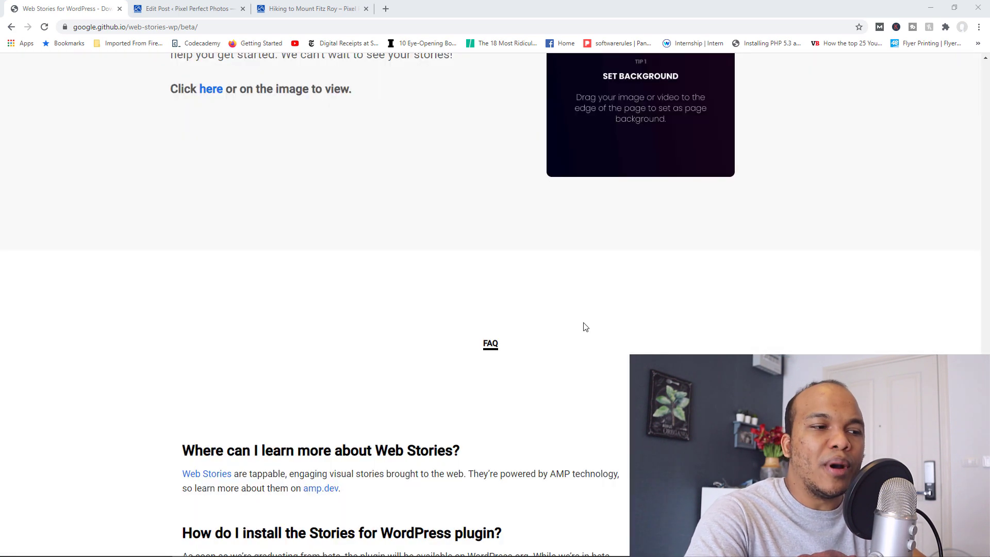
scroll(585, 327, down, 9)
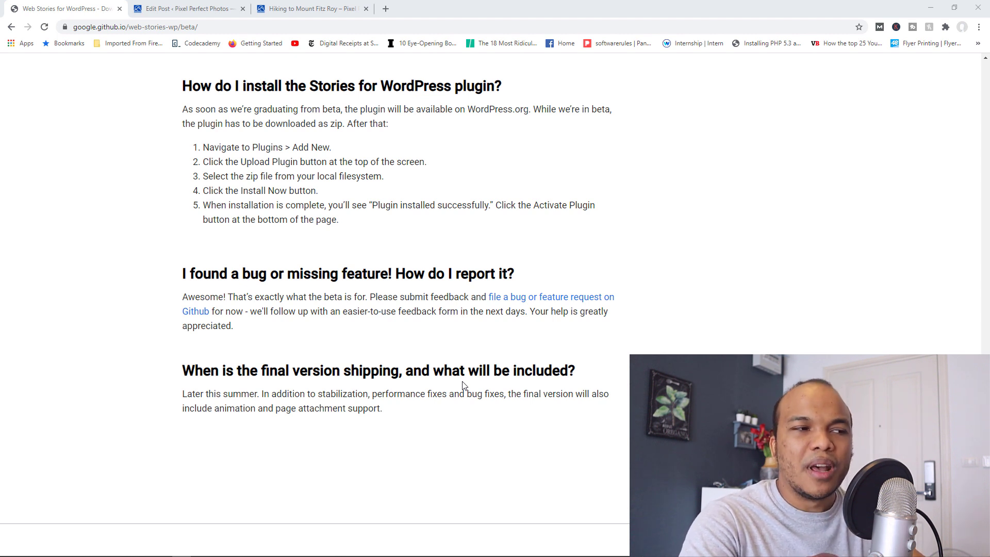
Jump back to the top of the Web Stories beta page with the Home key.
key(Home)
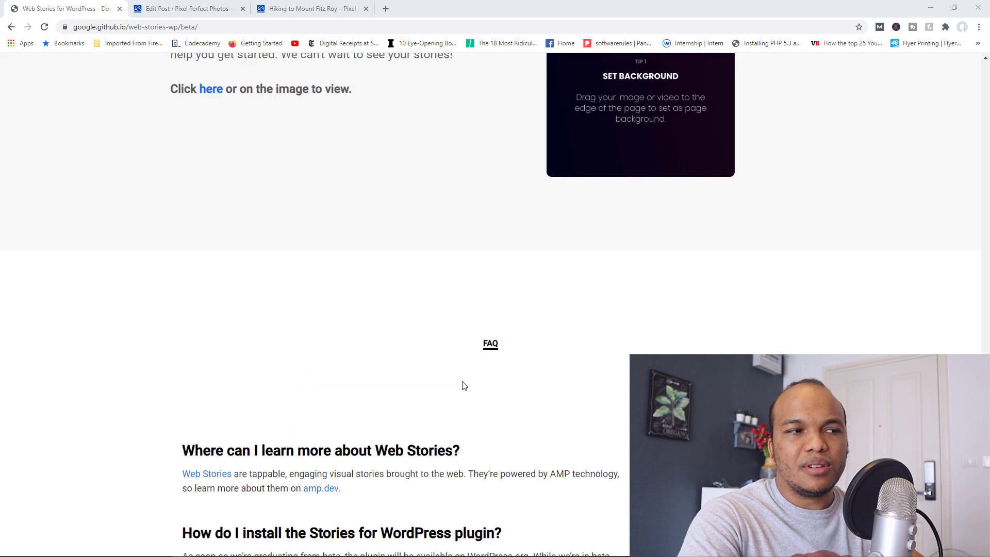